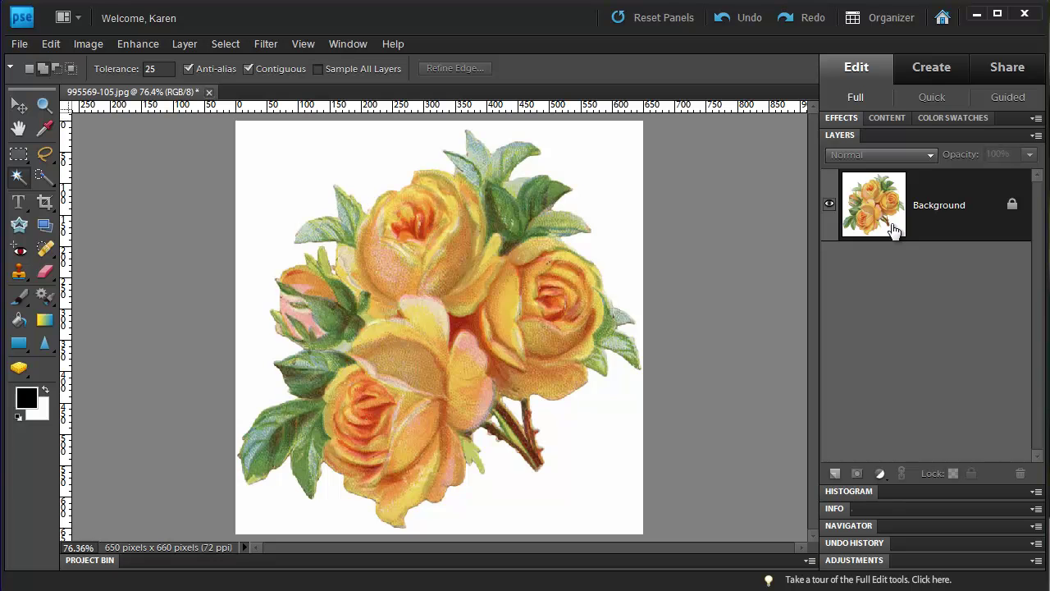
- Convert the locked Background into an editable layer named Layer 0 using Layer From Background
click(189, 44)
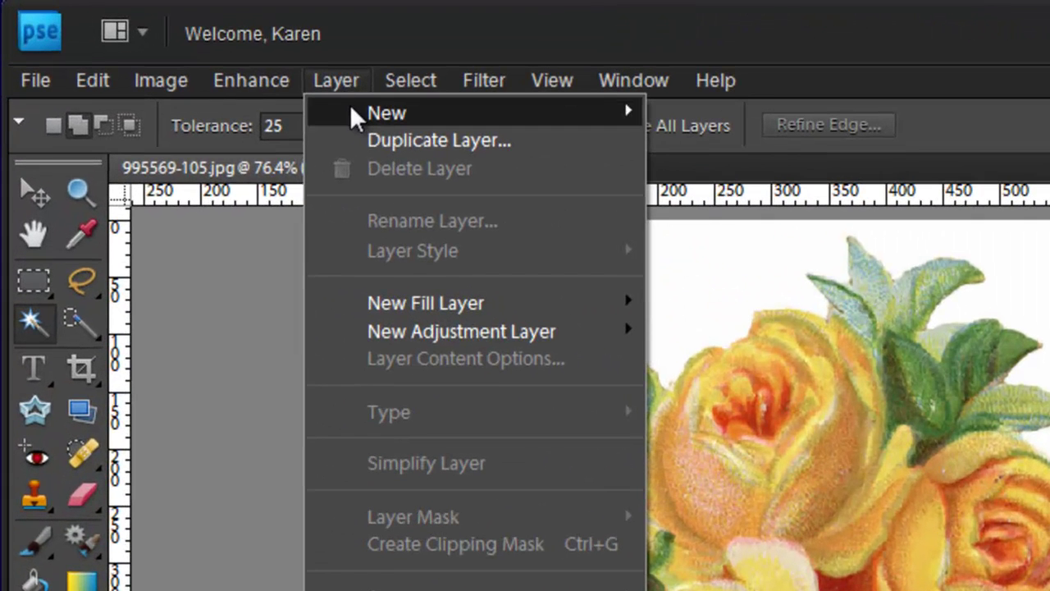
mouse_move(360, 114)
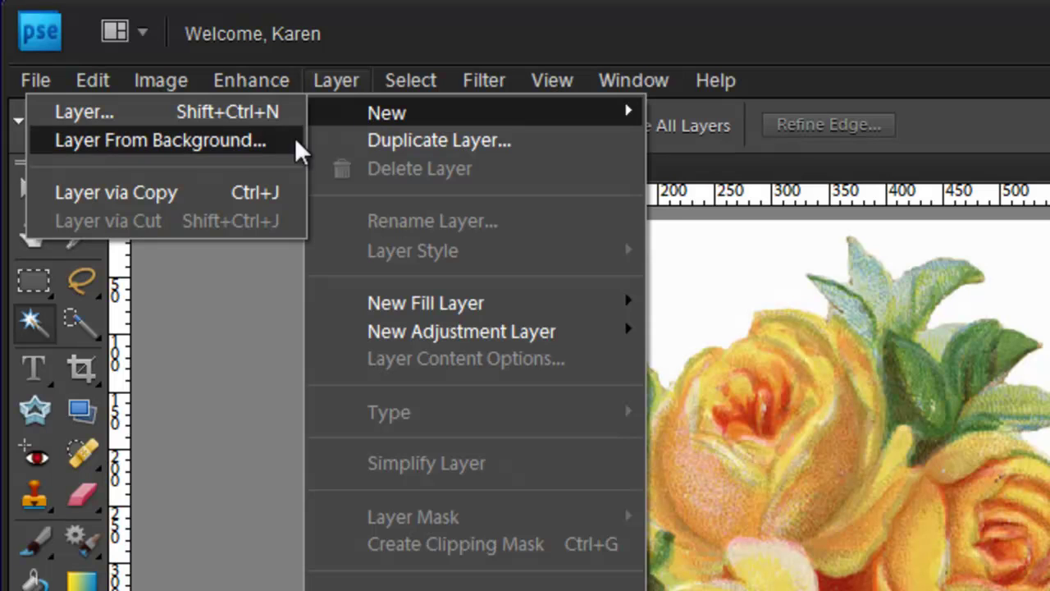
click(232, 143)
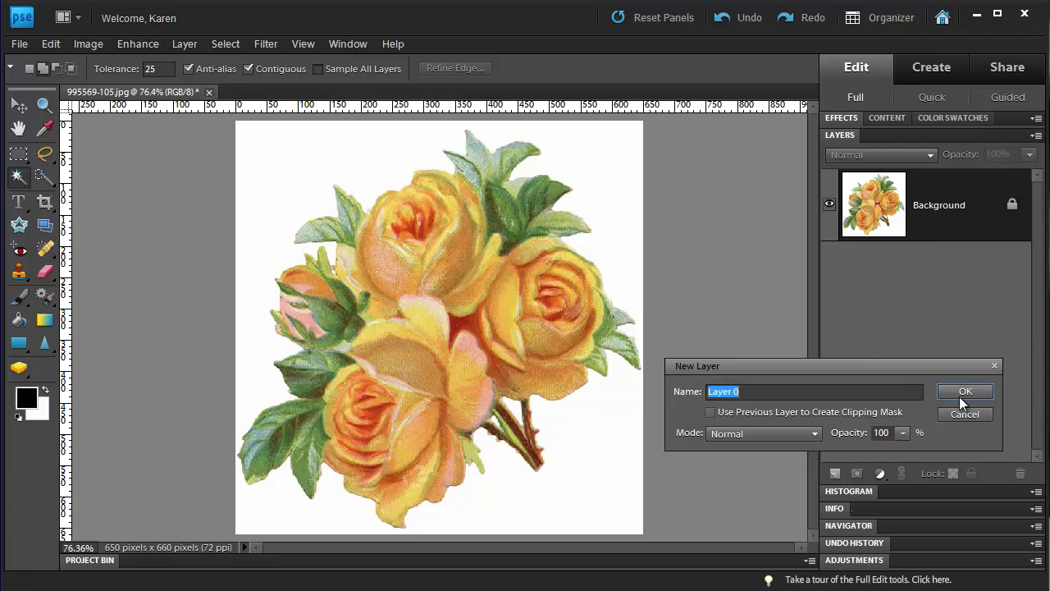
click(966, 391)
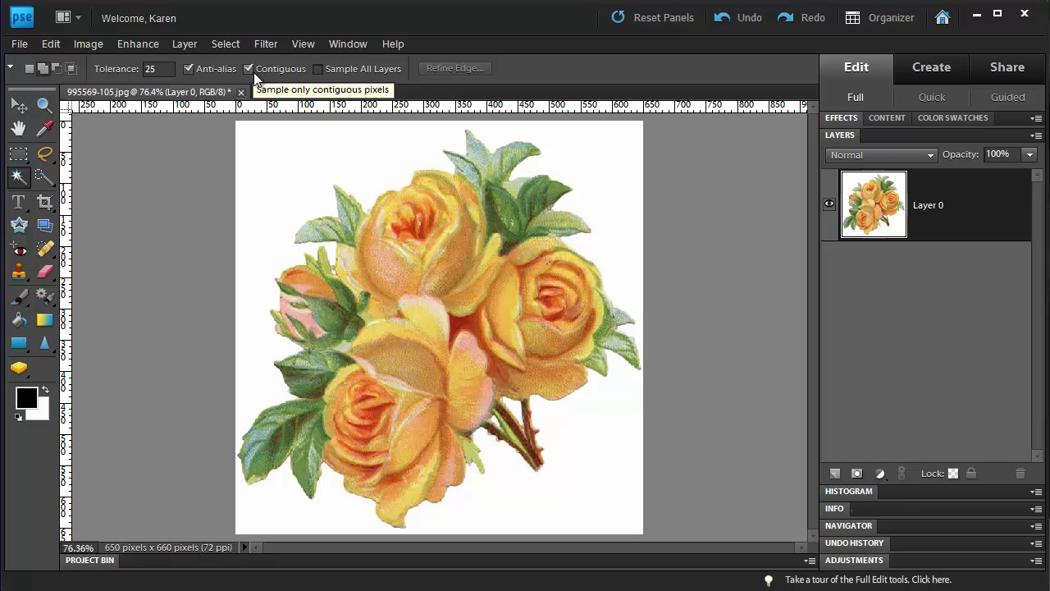
- Select the white areas around the roses with the Magic Wand in Add to Selection mode, then open Refine Edge
click(261, 139)
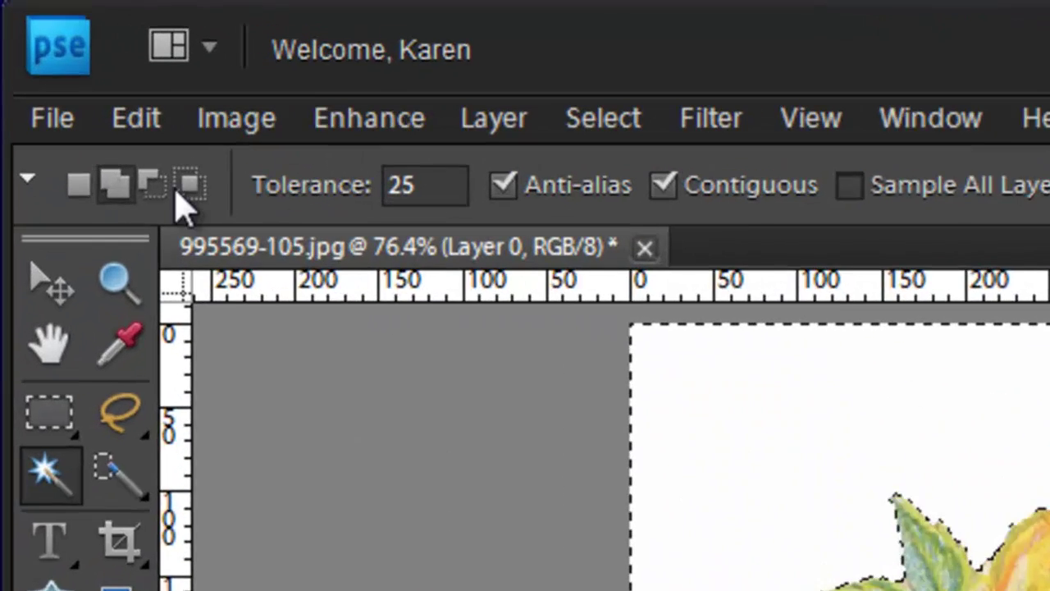
click(43, 69)
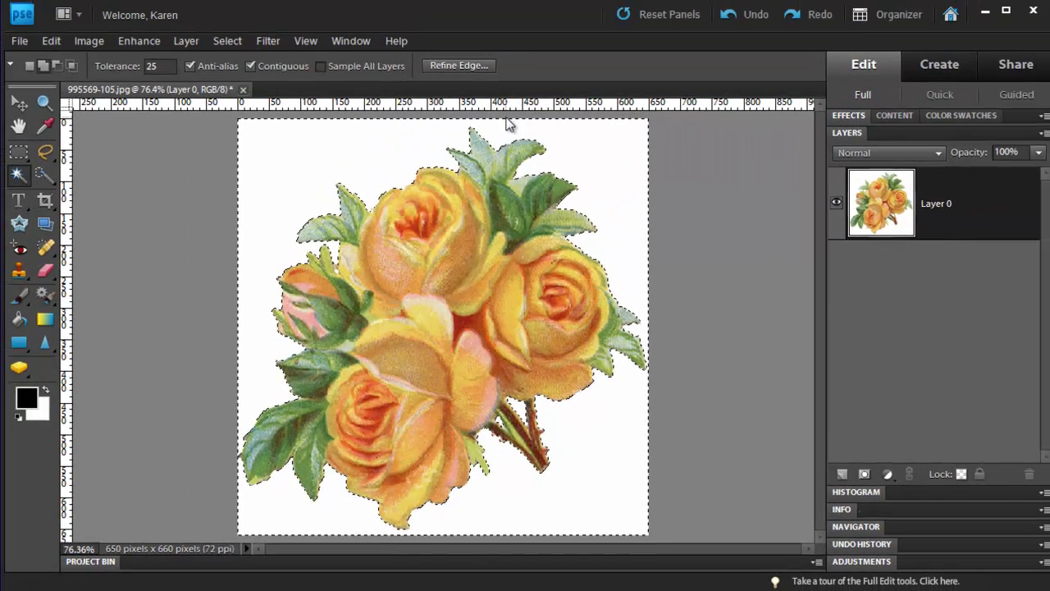
click(458, 66)
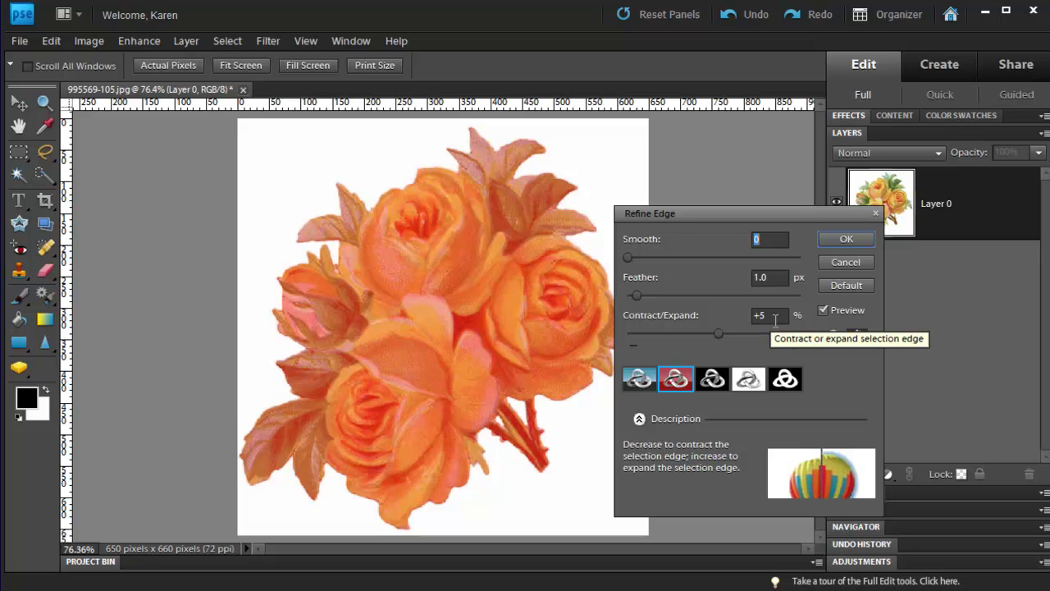
- Accept Refine Edge (Feather 1.0 px, +5%), delete the white background, and deselect
click(846, 239)
key(Delete)
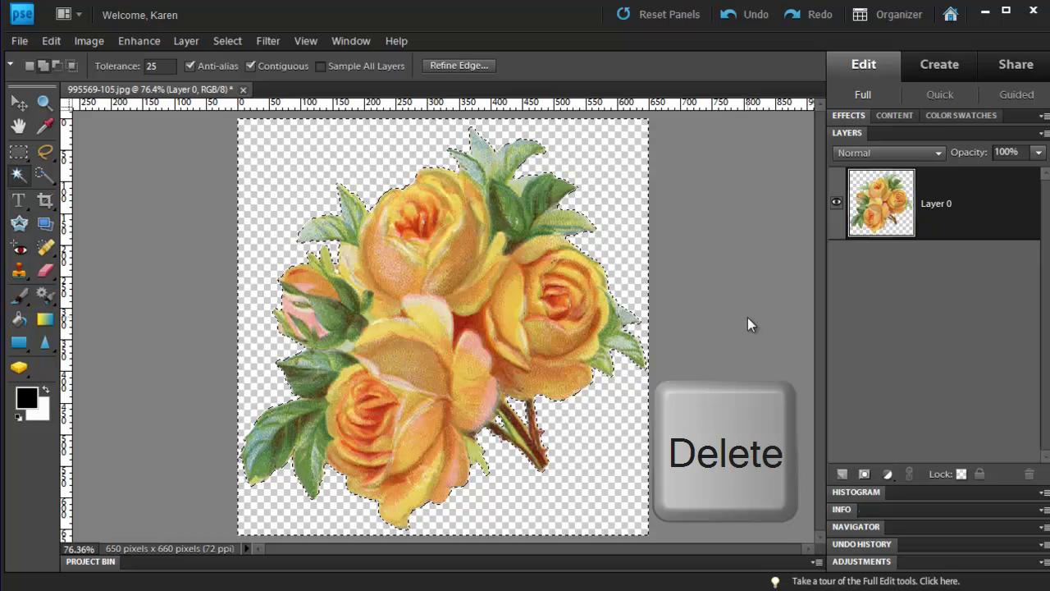
click(233, 45)
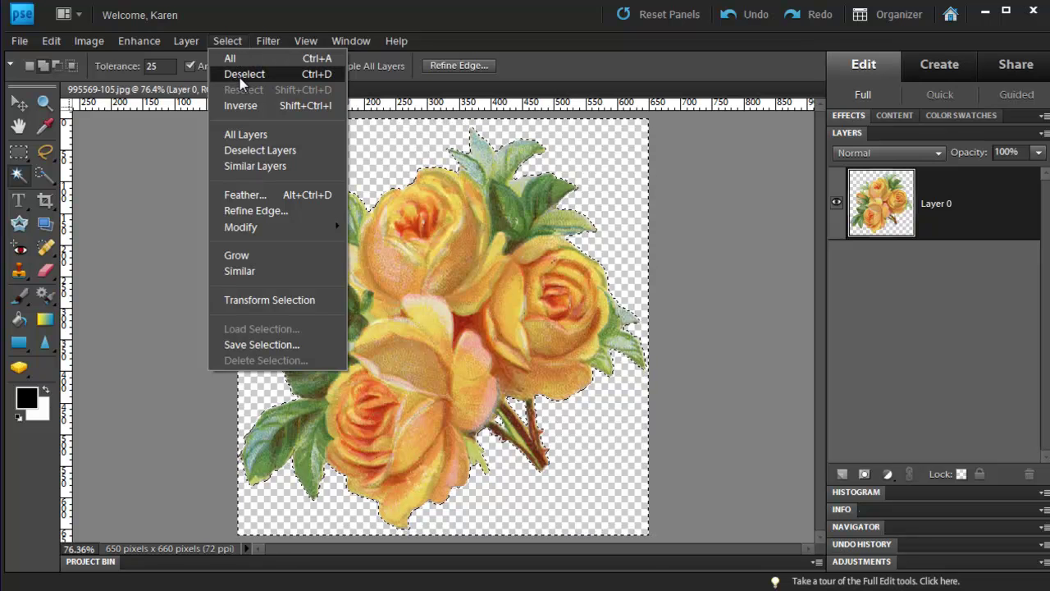
click(243, 75)
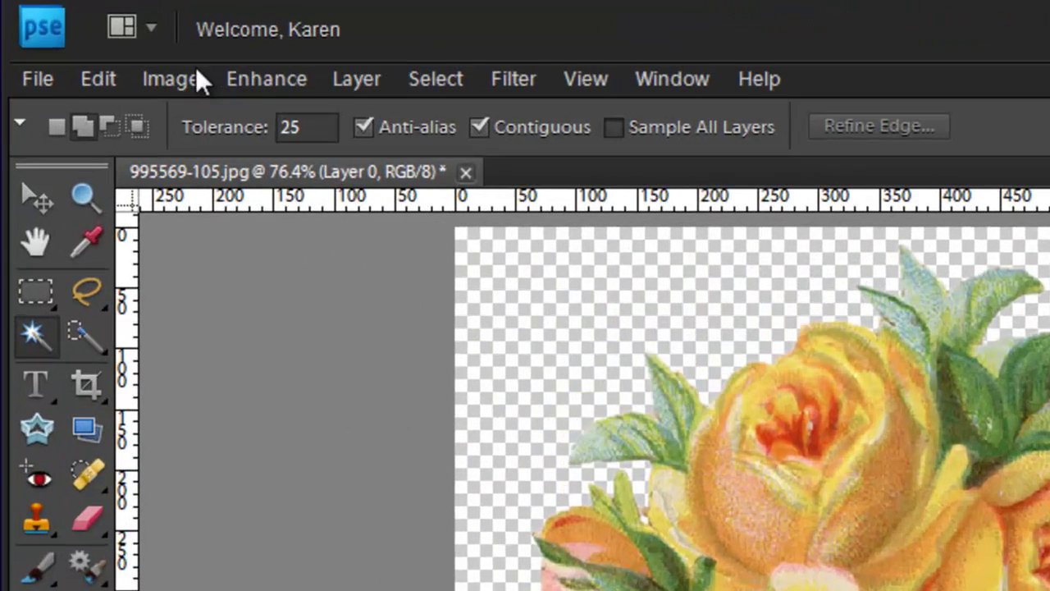
- Resize the image to 200 × 200 pixels using Bicubic Sharper resampling
click(89, 40)
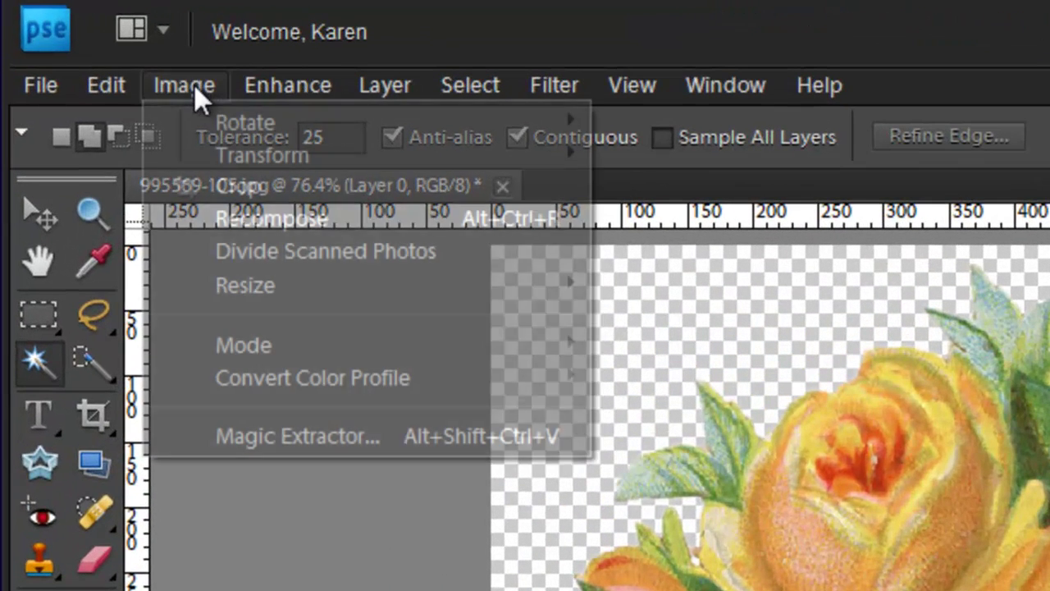
mouse_move(254, 301)
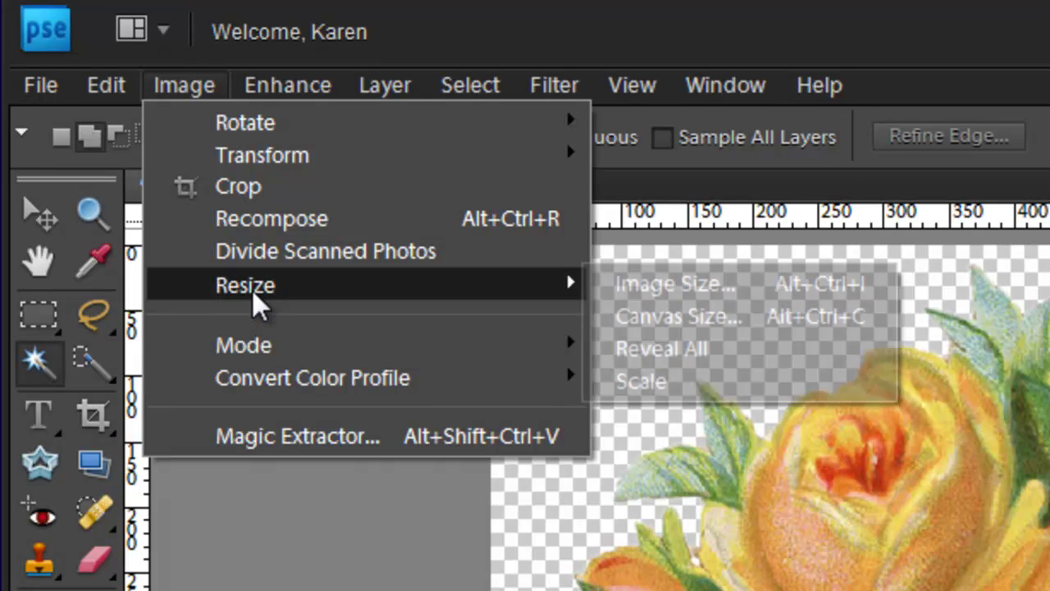
click(648, 287)
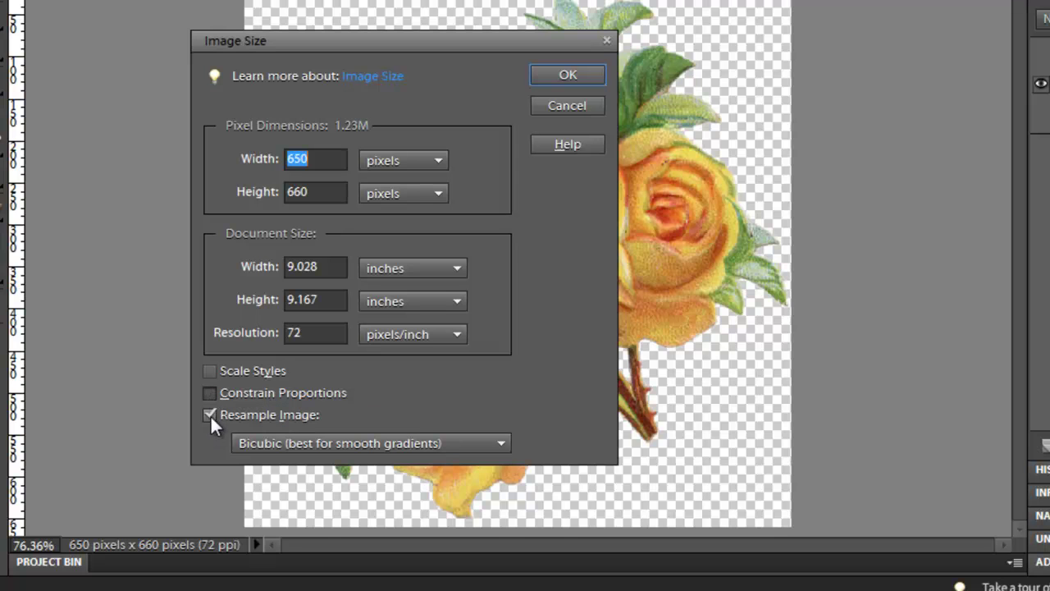
click(499, 447)
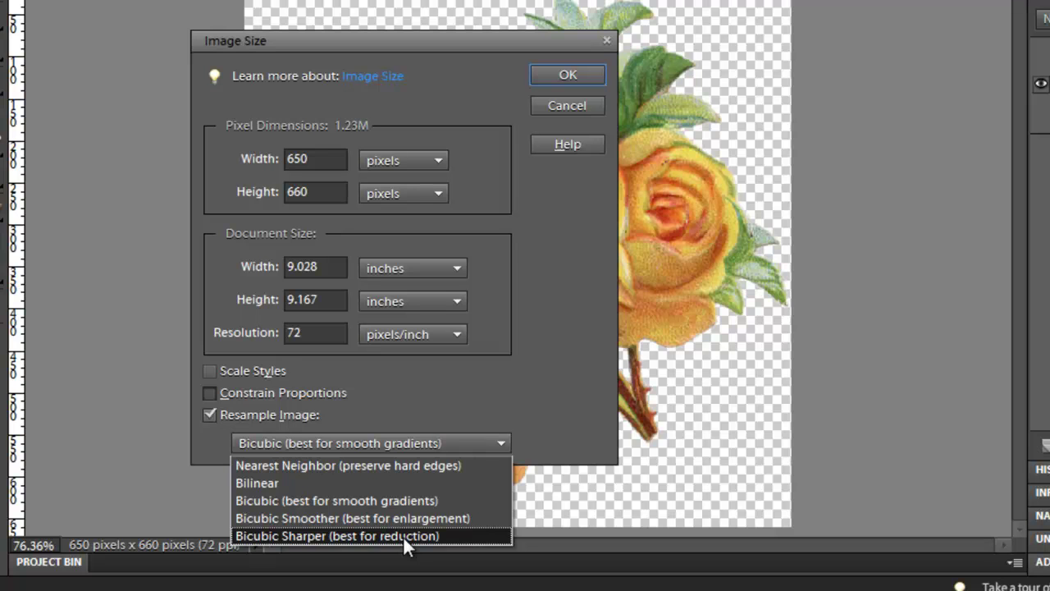
click(403, 535)
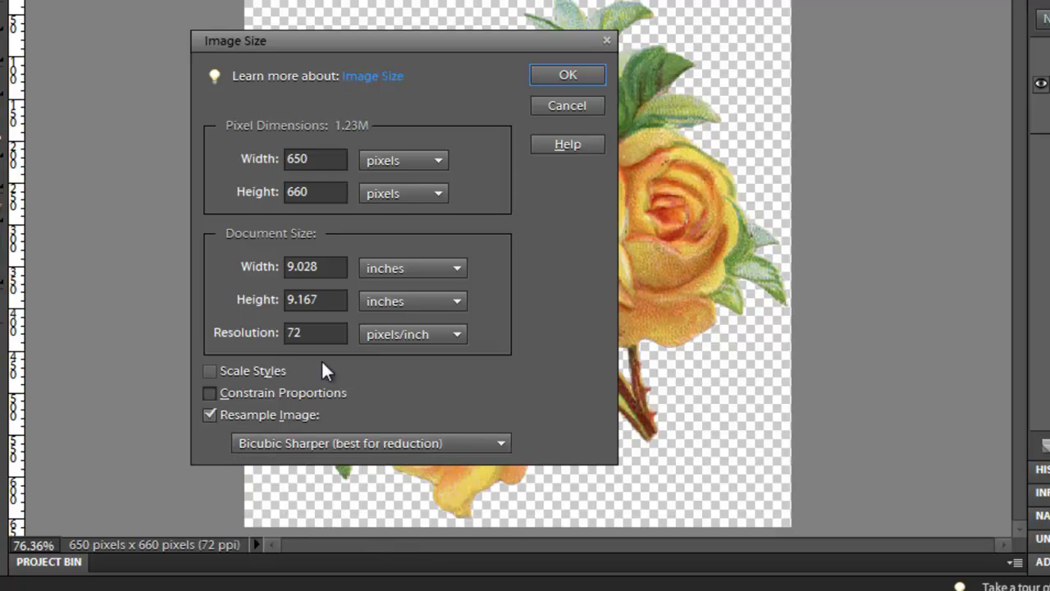
drag(287, 159, 319, 159)
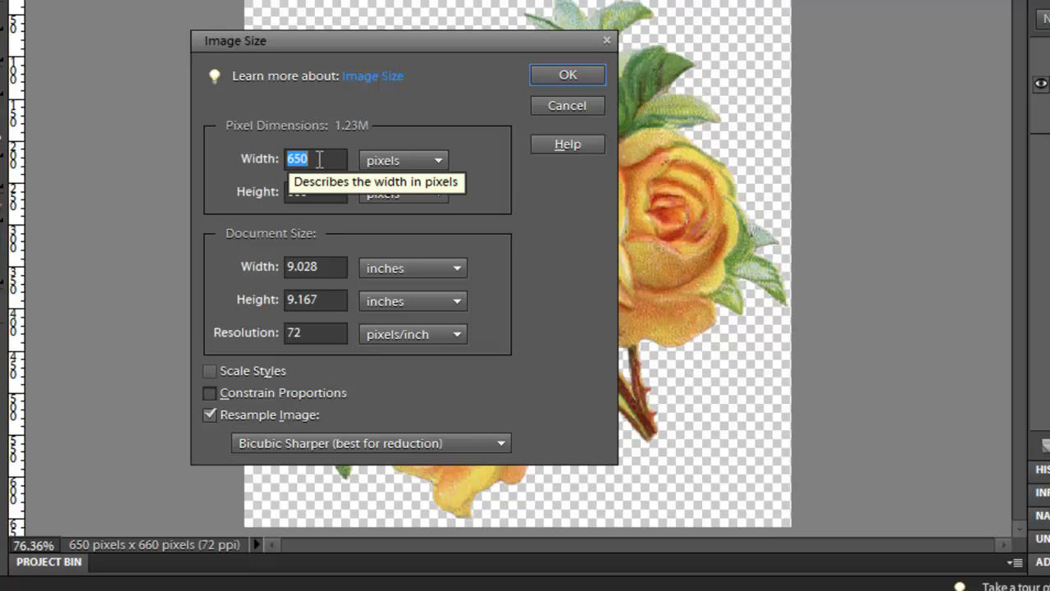
text(200)
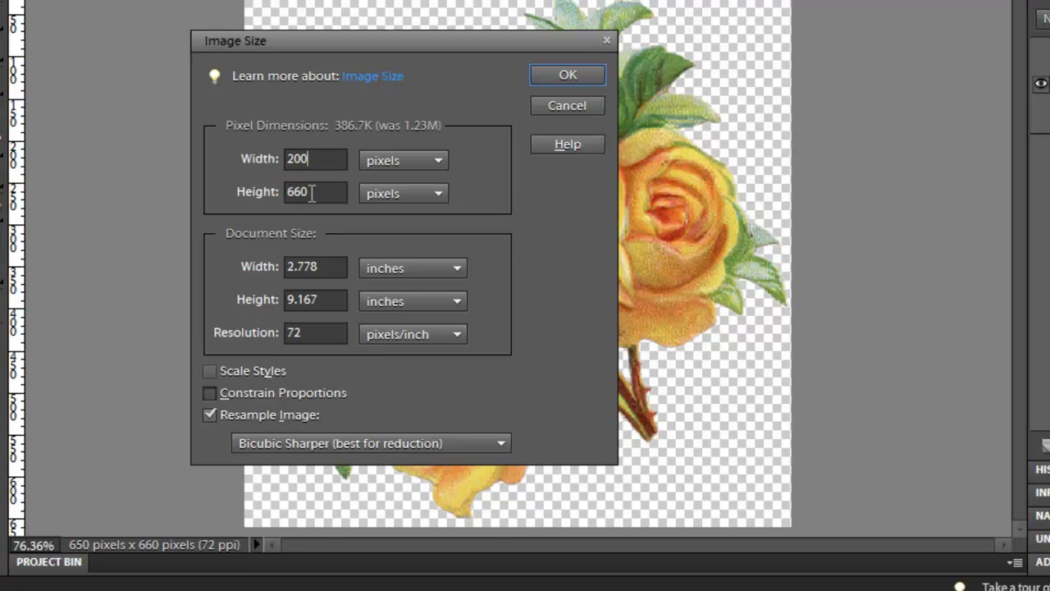
drag(286, 192, 320, 192)
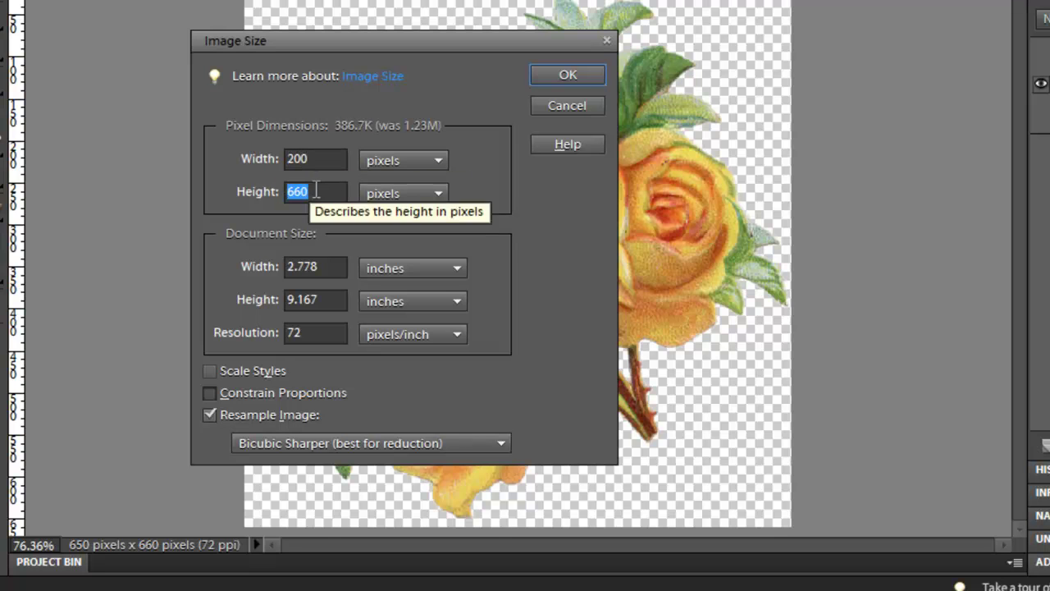
text(200)
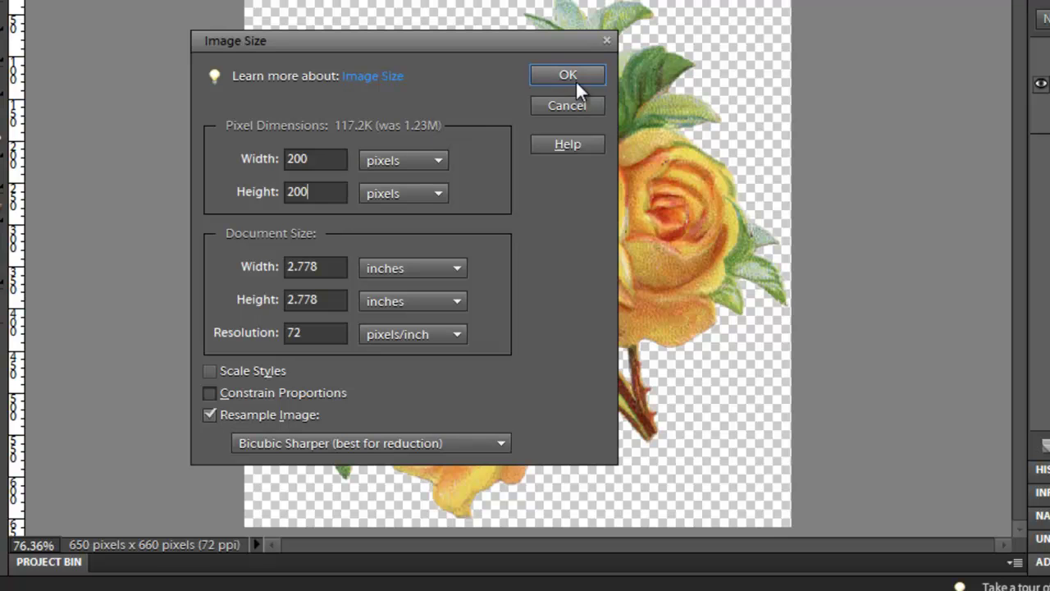
click(575, 79)
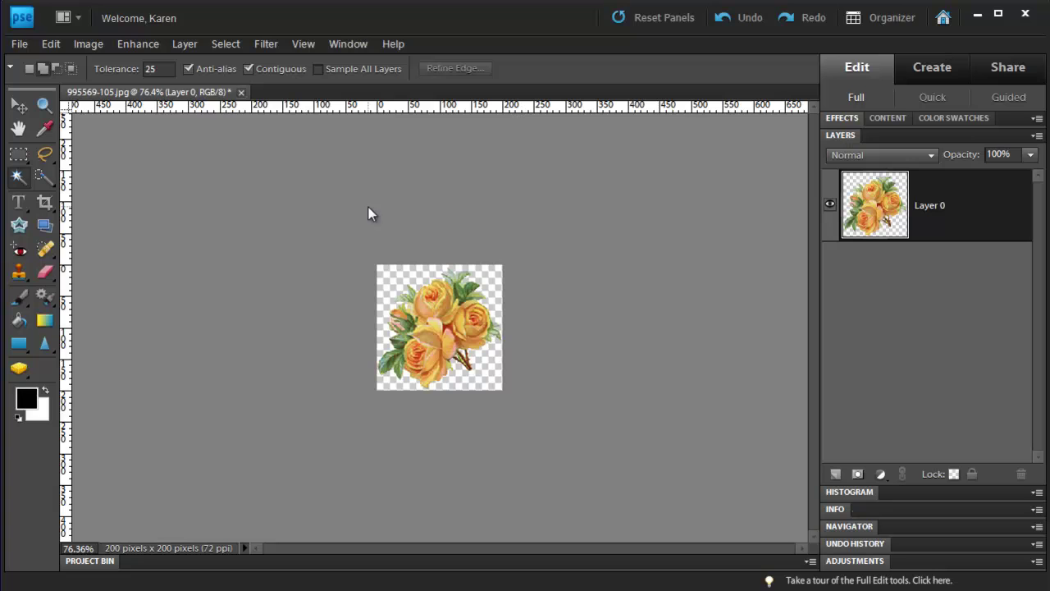
- Apply the Offset filter at +100 horizontal and +100 vertical with Wrap Around
click(266, 45)
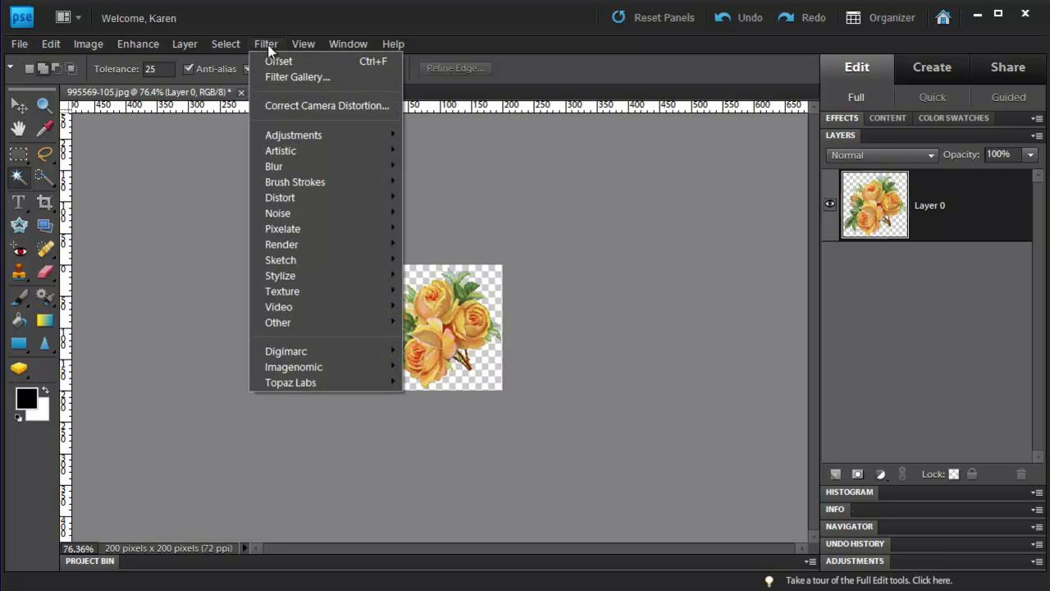
mouse_move(297, 325)
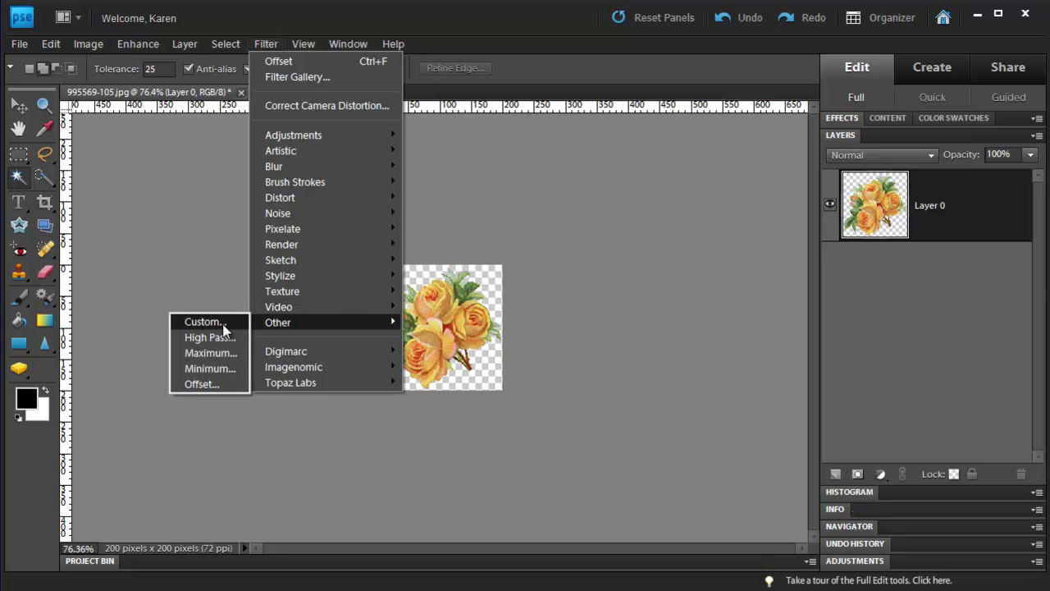
click(204, 384)
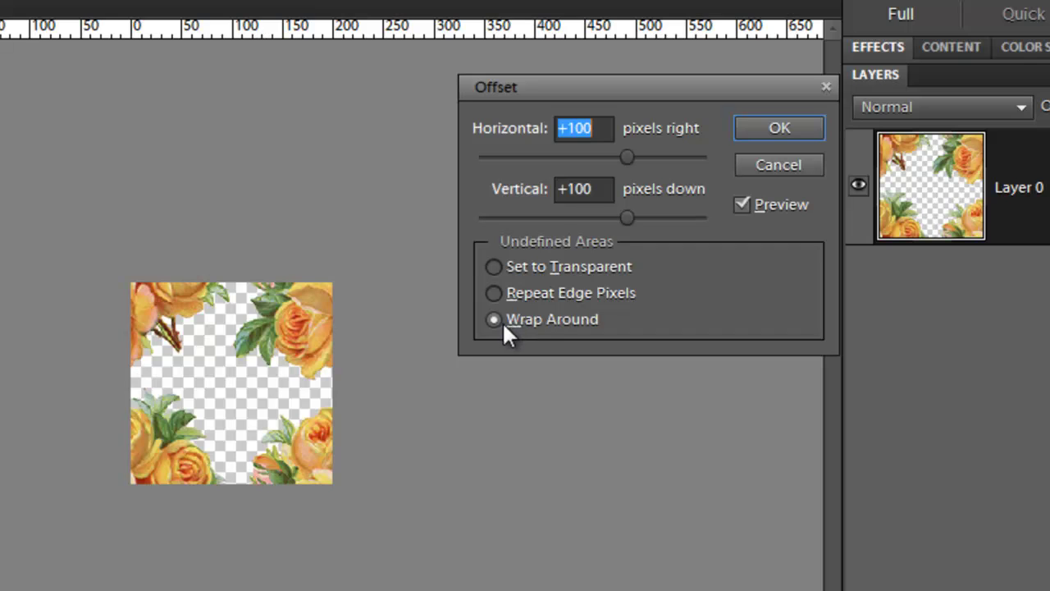
click(781, 128)
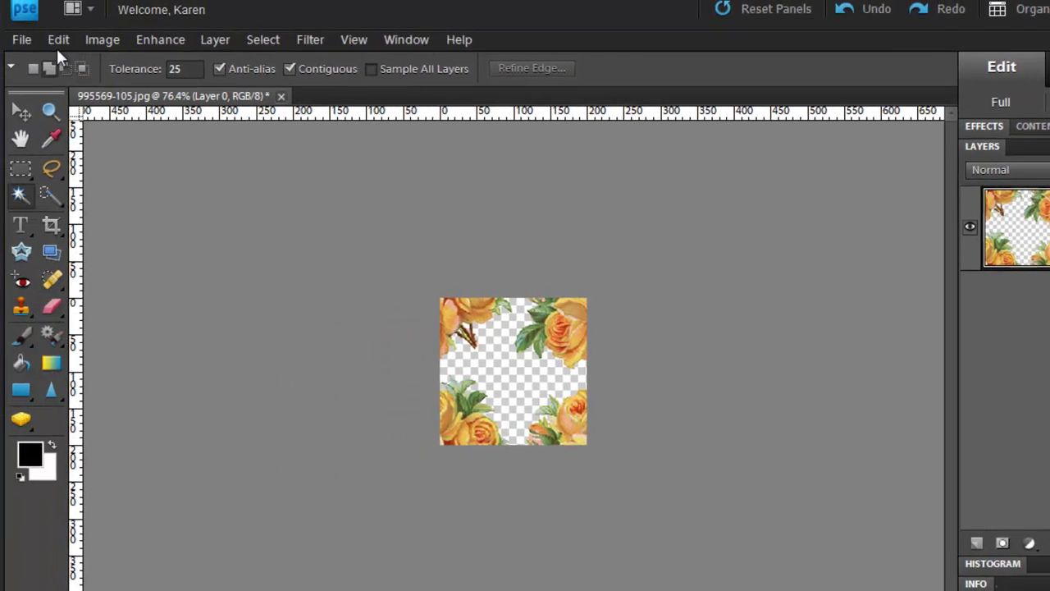
- Define the rose tile as a pattern named 'Floral'
click(61, 39)
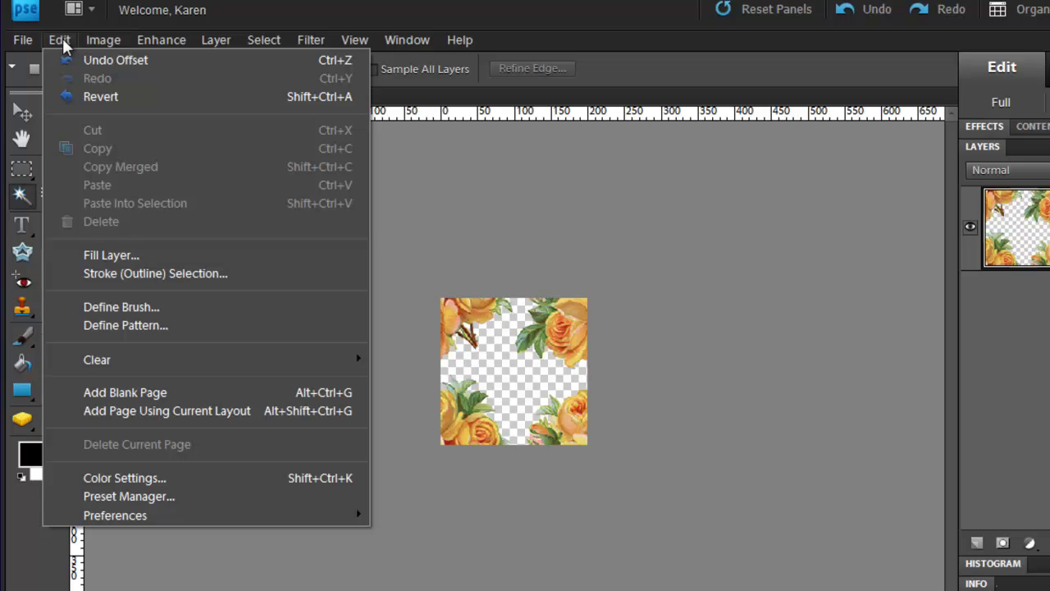
click(132, 325)
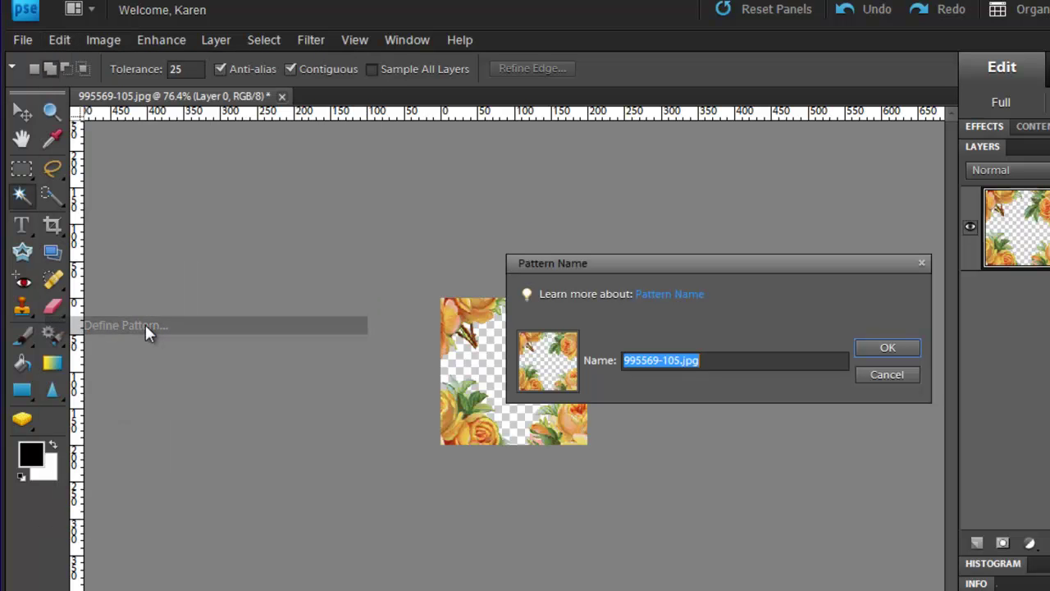
drag(721, 365, 615, 370)
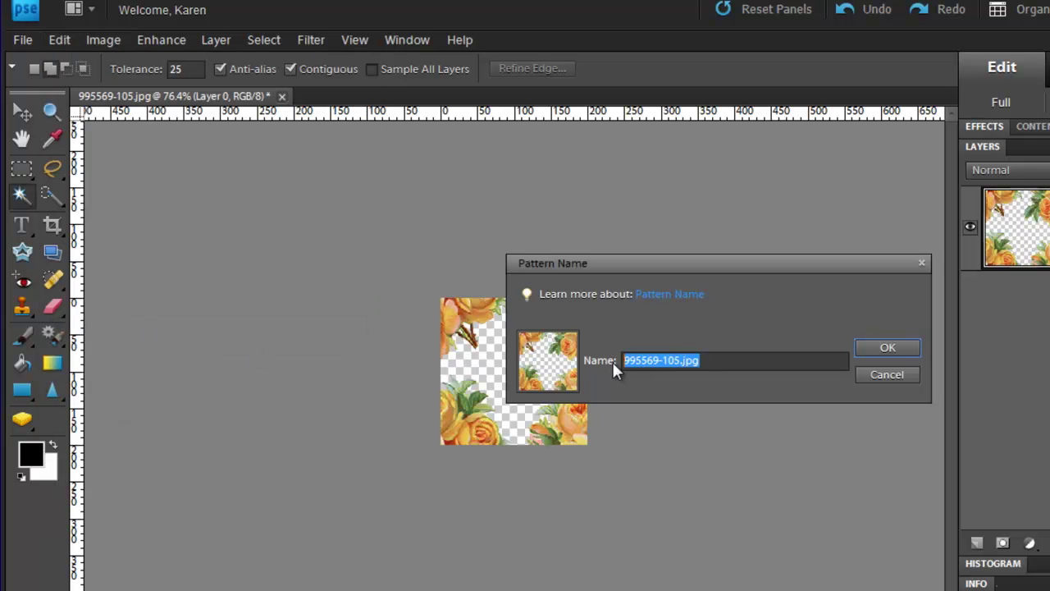
text(Floral)
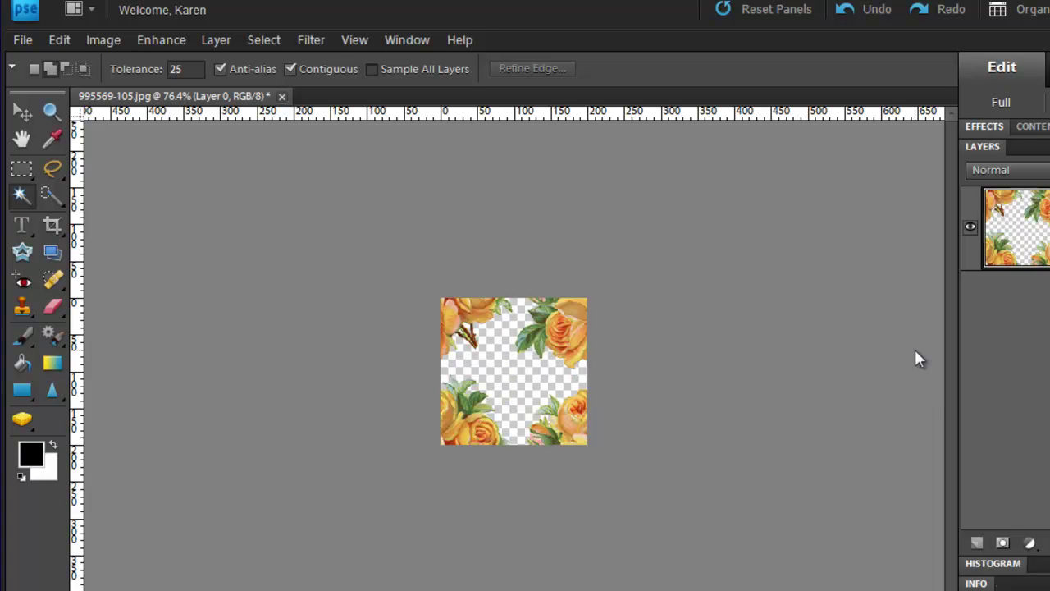
- In Preset Manager's Patterns, save the rose pattern as the set Florals.pat
click(64, 38)
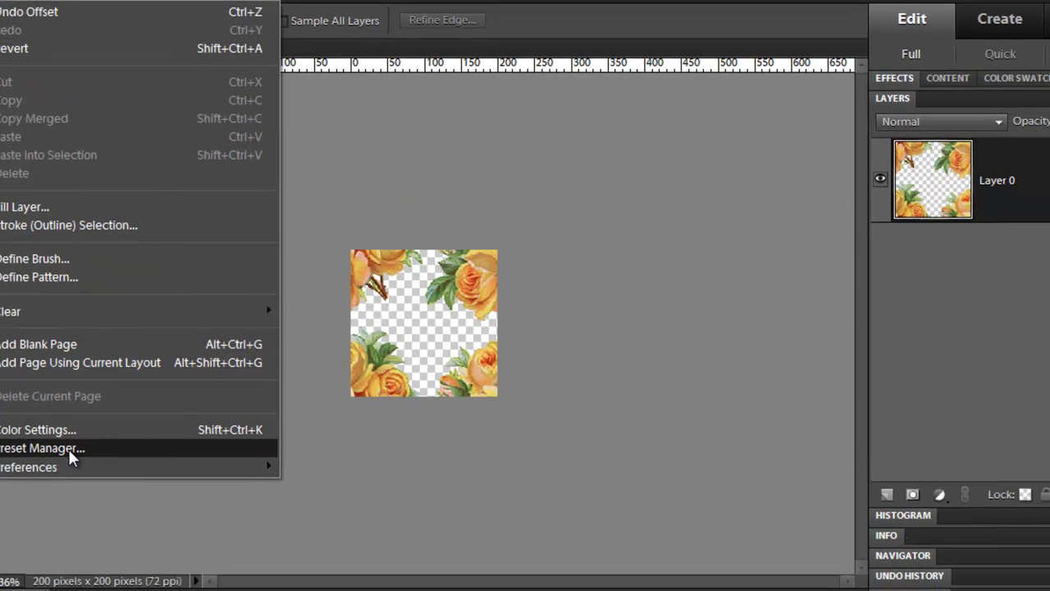
click(159, 497)
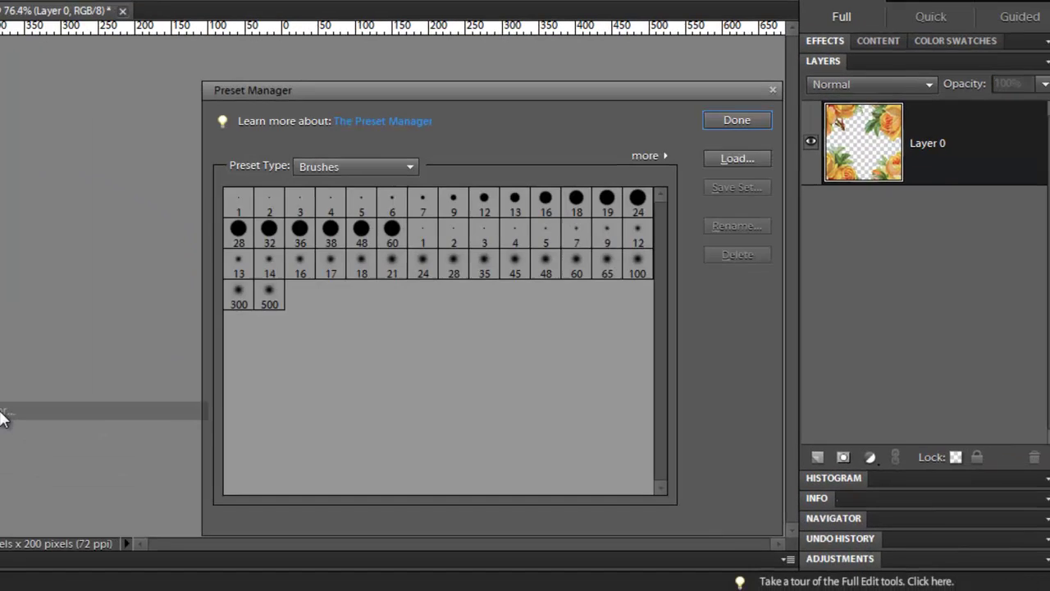
click(408, 167)
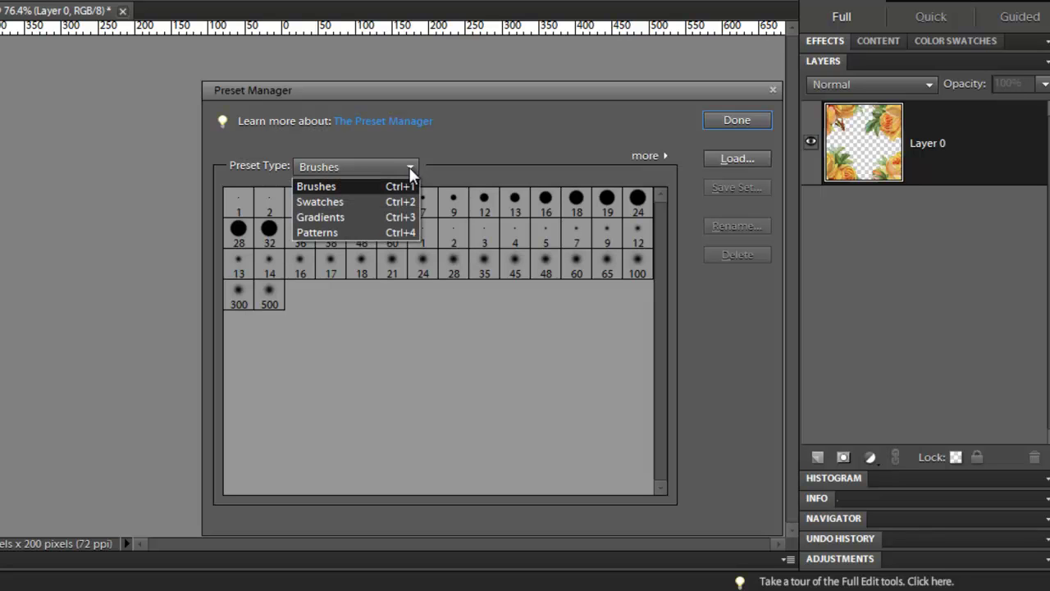
click(355, 232)
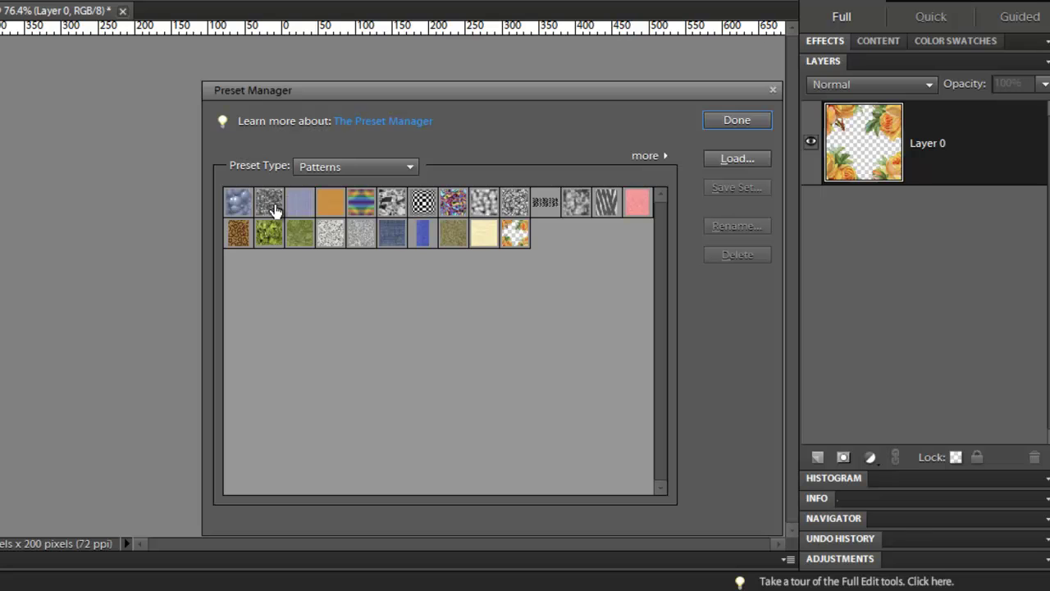
click(516, 236)
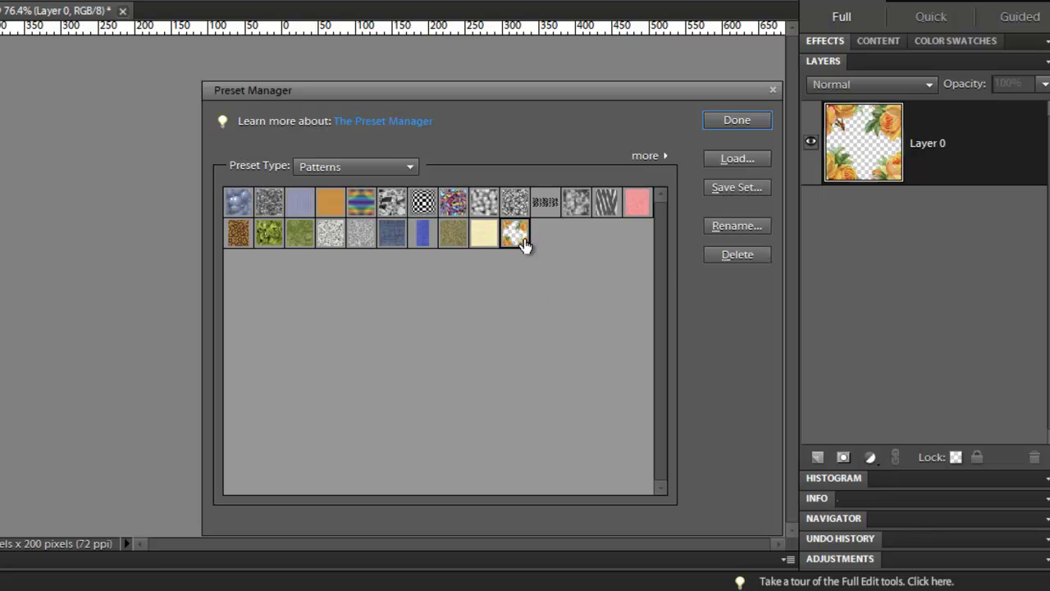
click(727, 187)
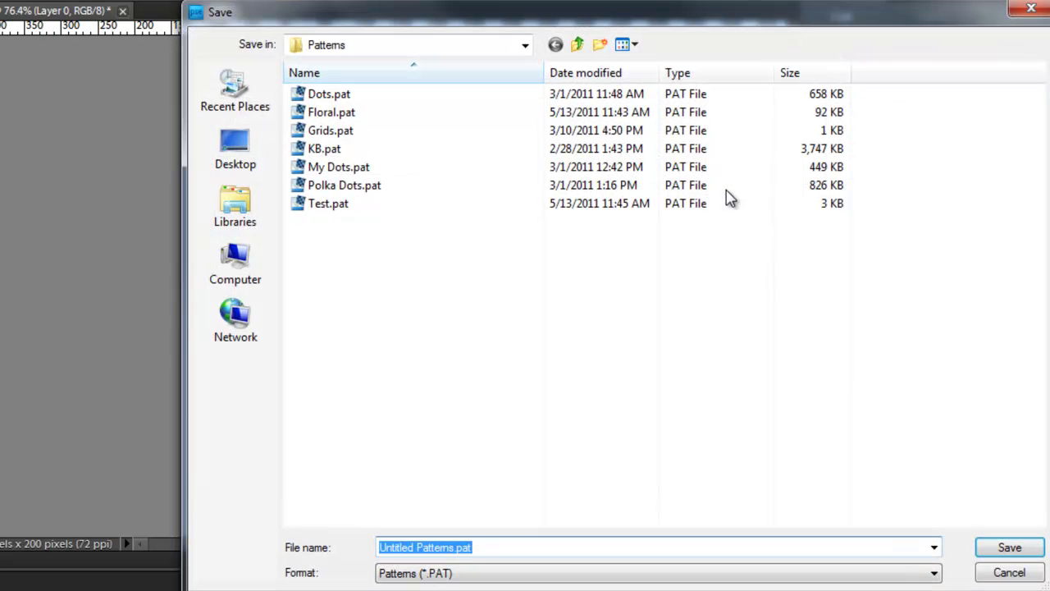
drag(453, 547, 359, 548)
text(Floral)
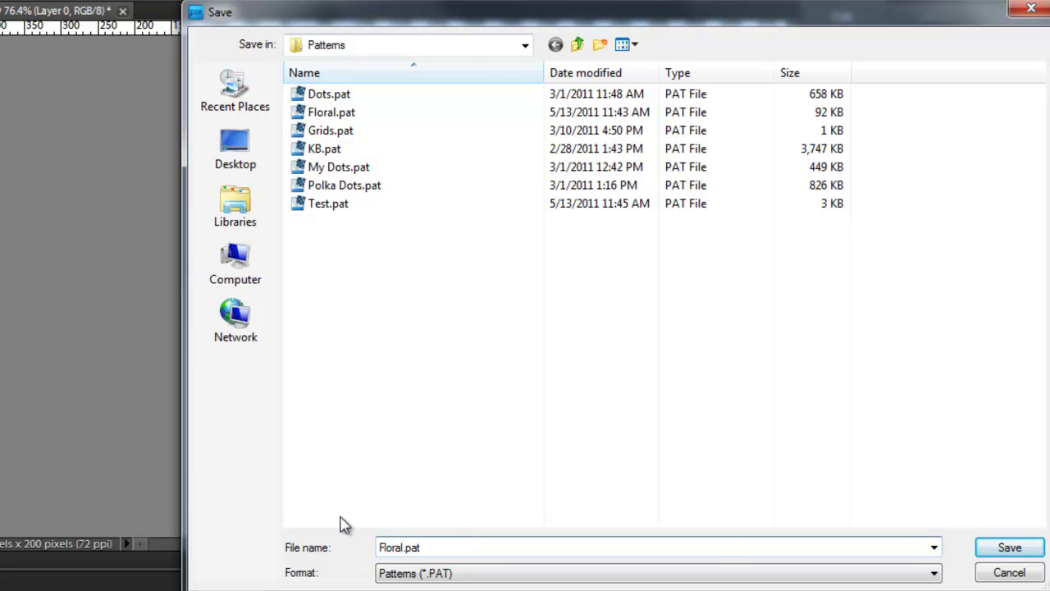
text(s)
click(1024, 554)
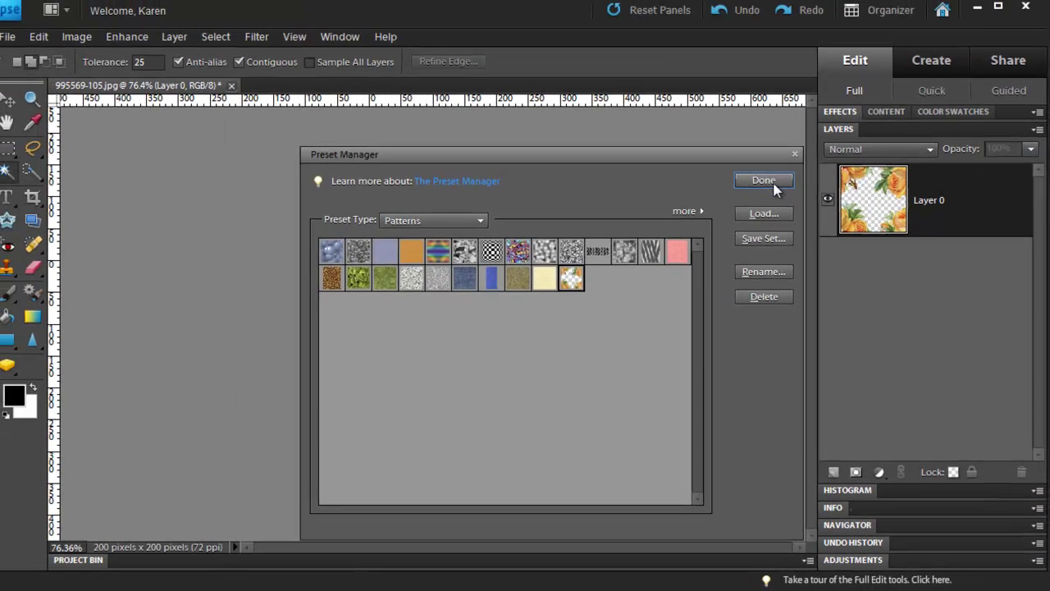
- Close Preset Manager and create a new blank 1024 × 768 document from the Web preset
click(743, 120)
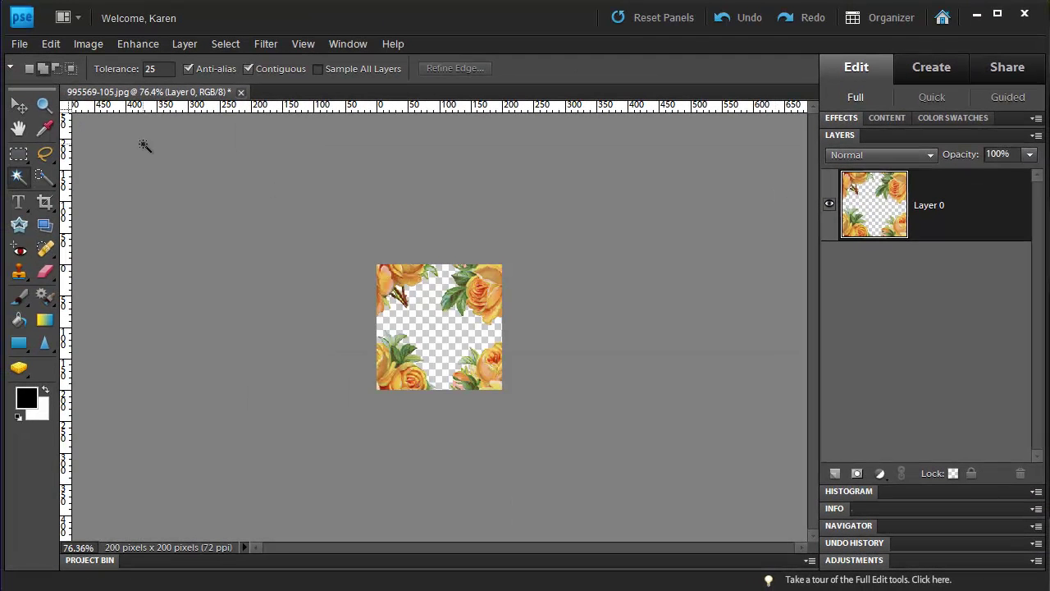
click(22, 48)
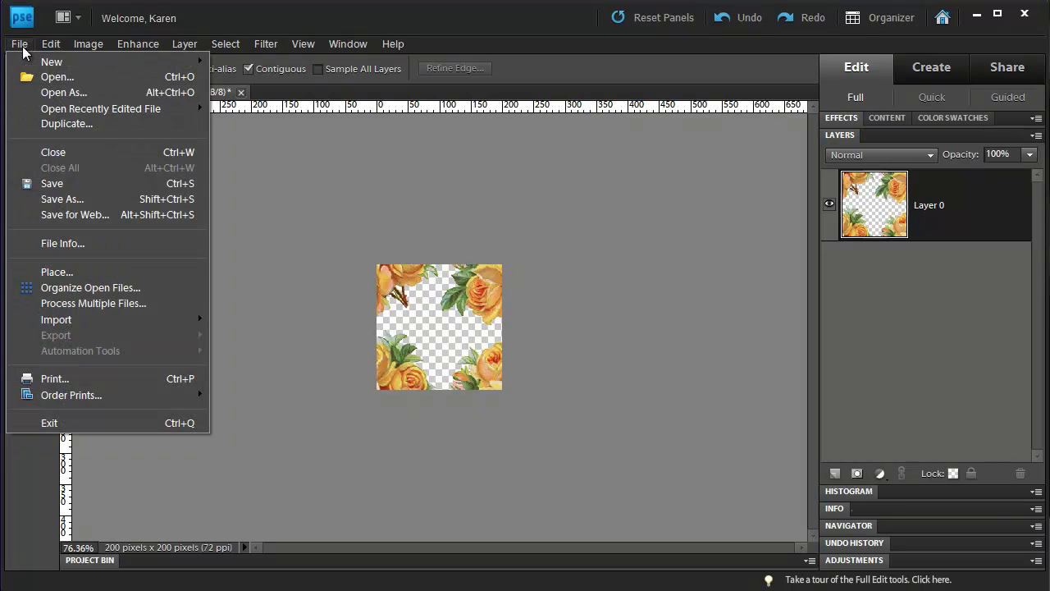
mouse_move(25, 62)
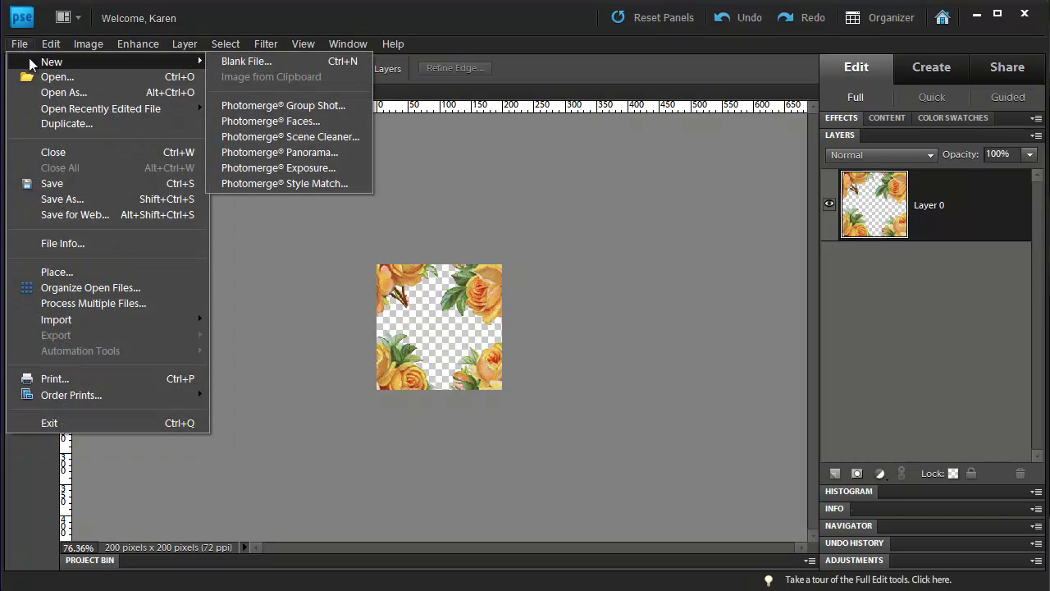
click(223, 64)
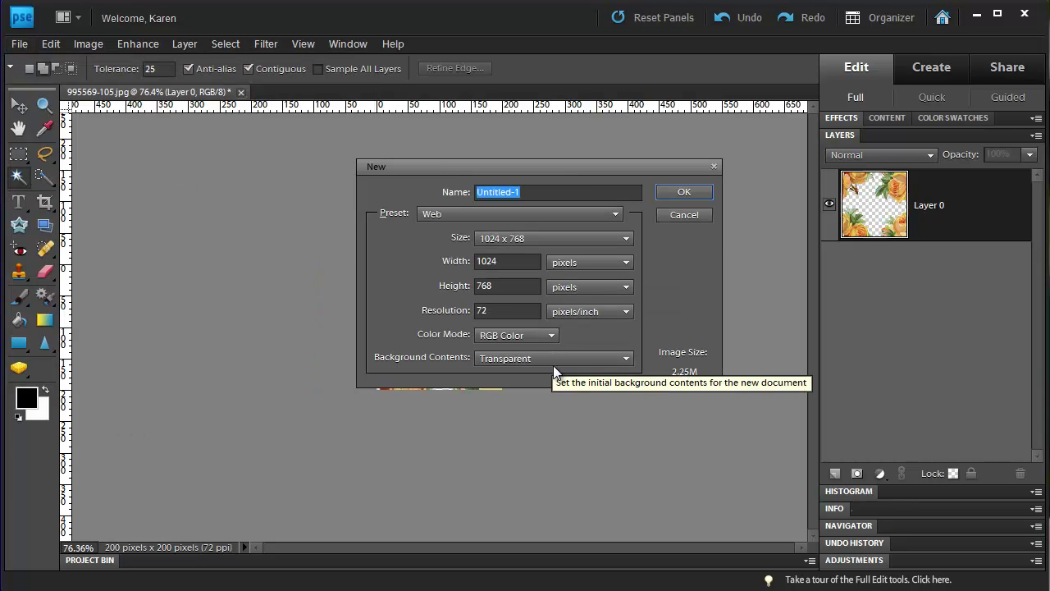
click(694, 194)
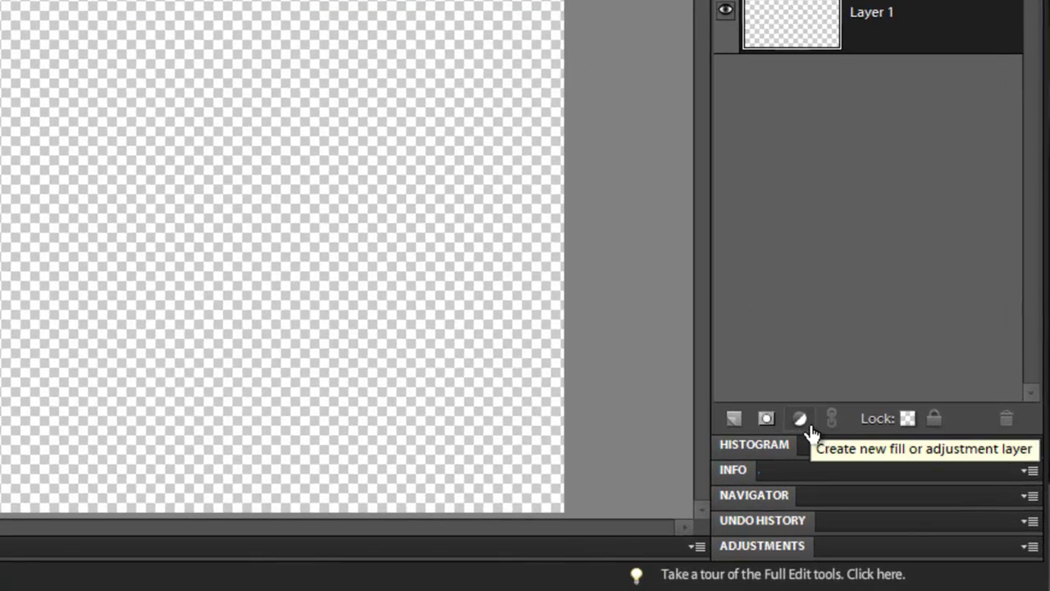
- Add a pale cyan Solid Color fill layer, then a new empty layer above it
click(811, 428)
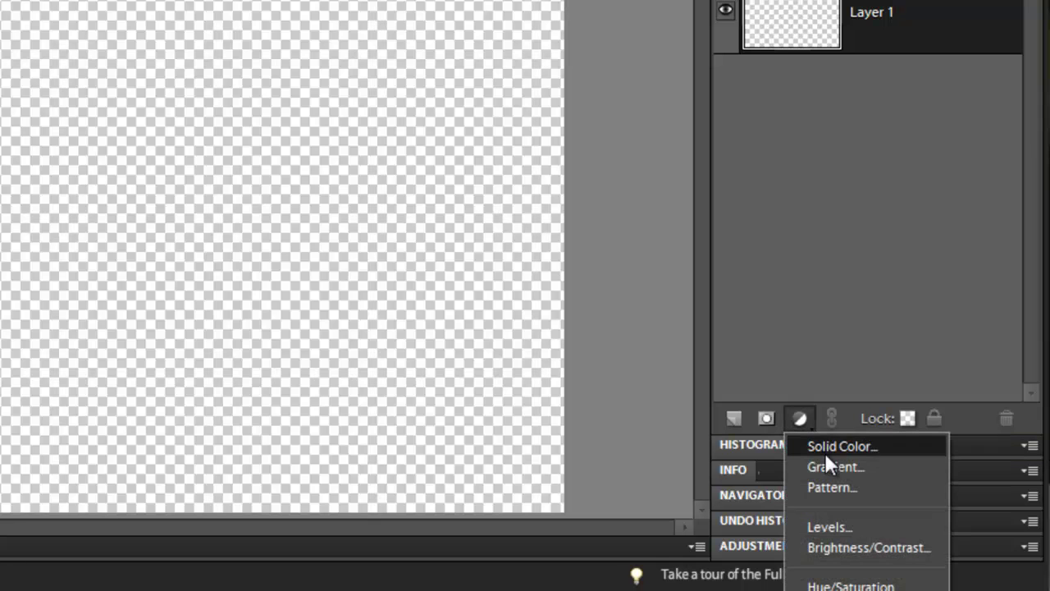
click(827, 447)
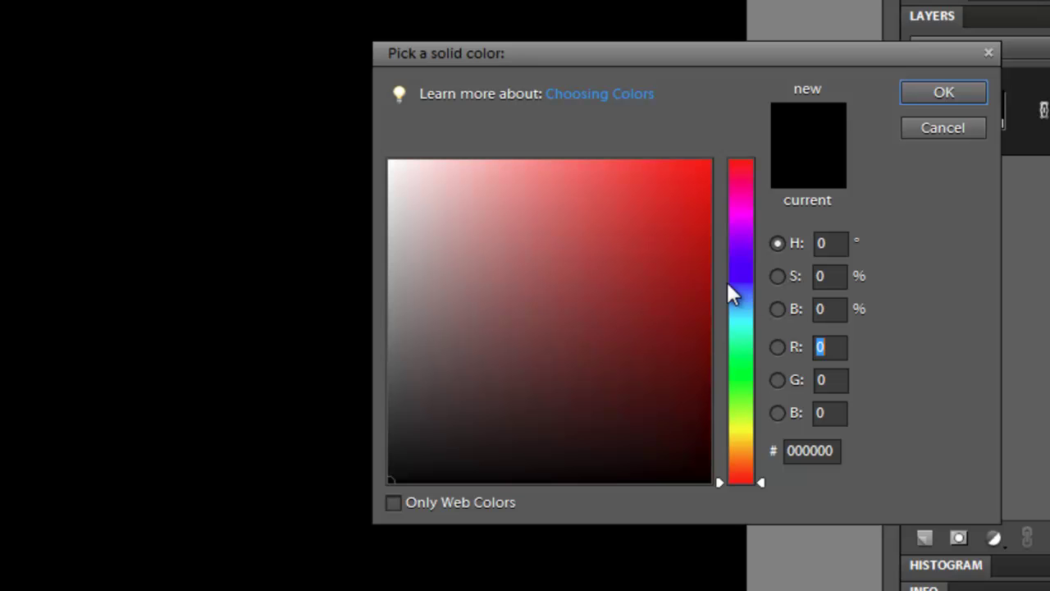
click(740, 318)
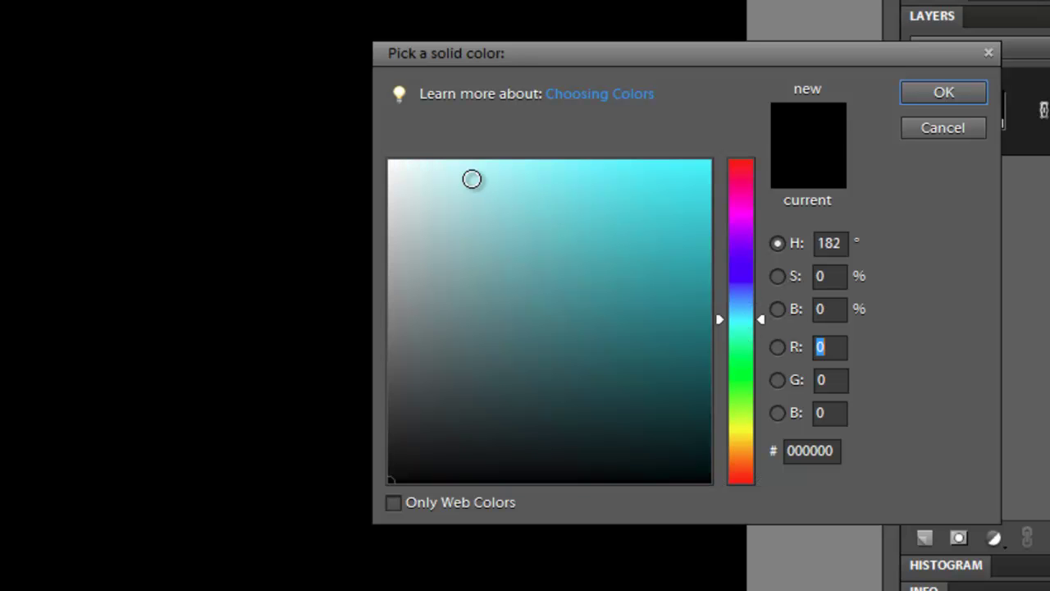
click(469, 182)
click(955, 94)
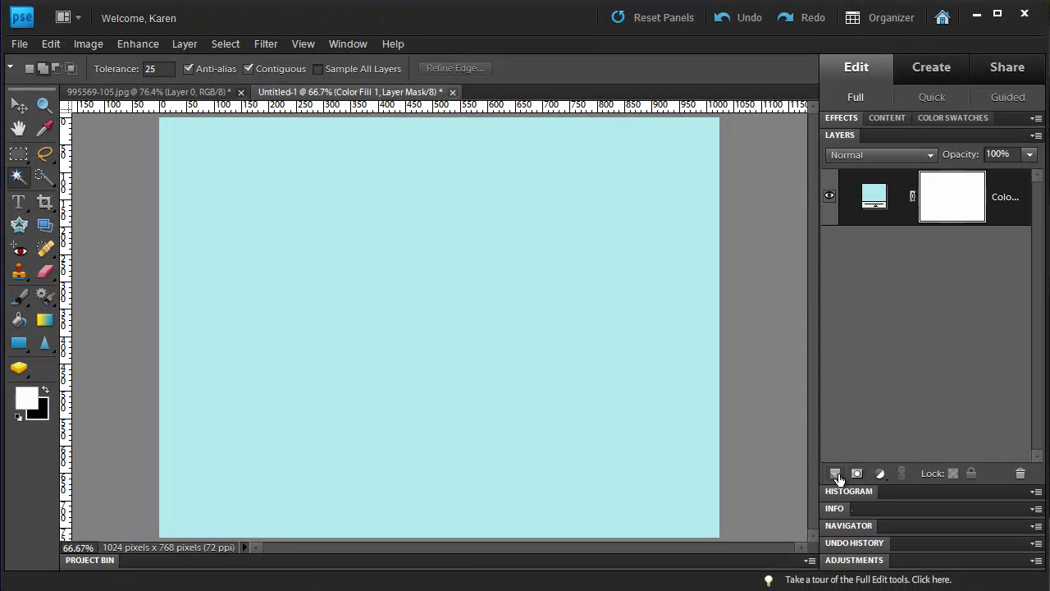
click(835, 474)
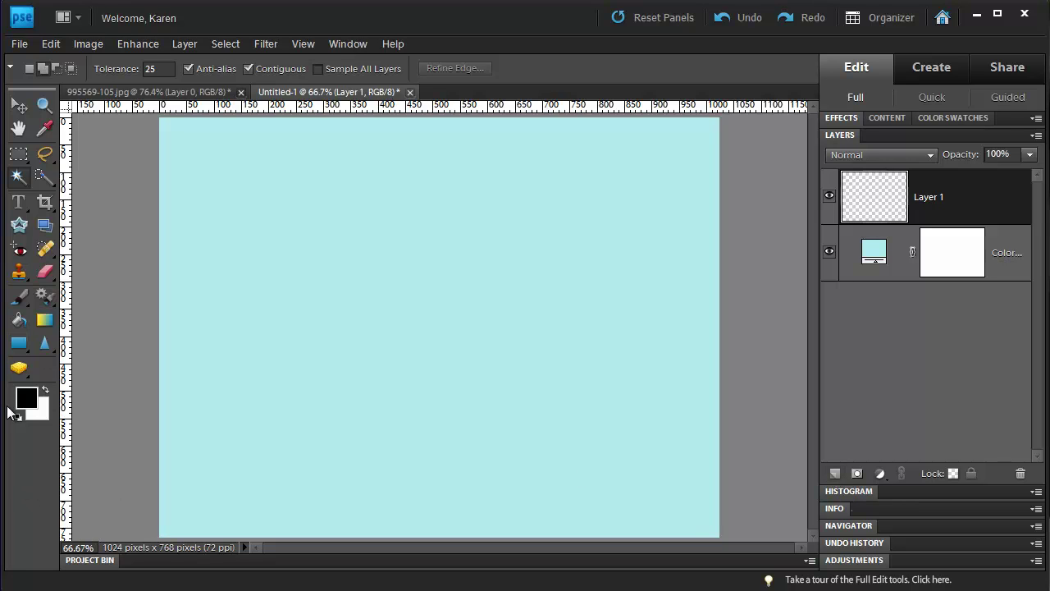
- Load Florals.pat into the Paint Bucket's pattern picker and fill Layer 1 with the Floral pattern
click(18, 320)
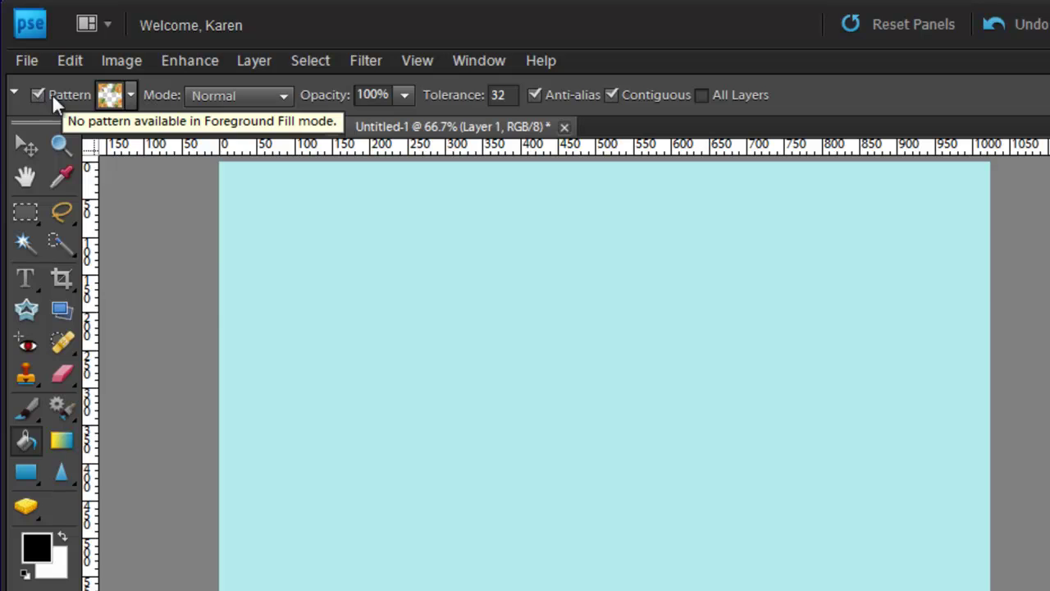
click(129, 96)
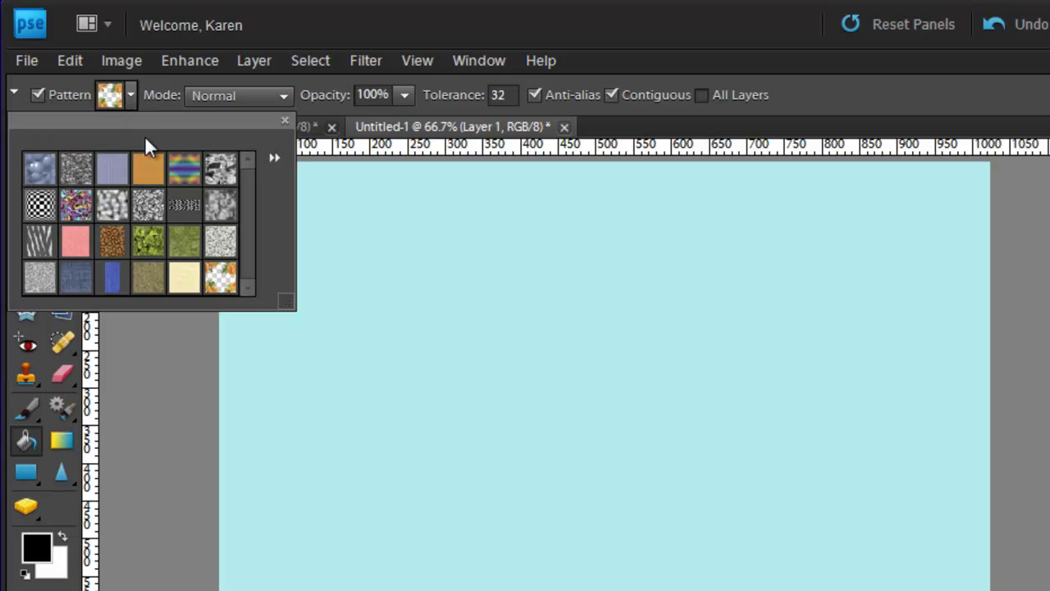
click(274, 158)
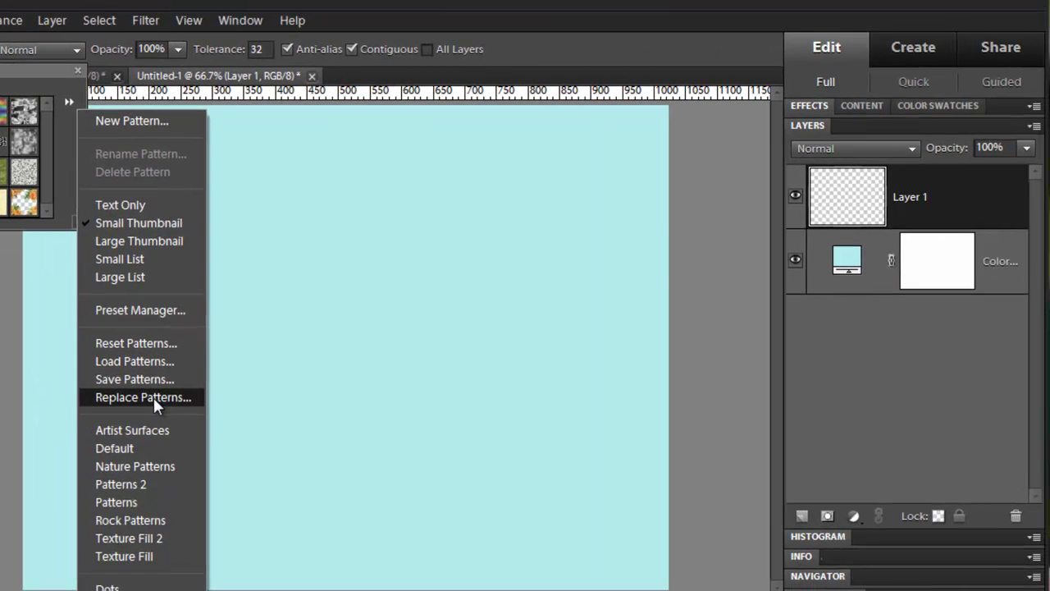
click(154, 397)
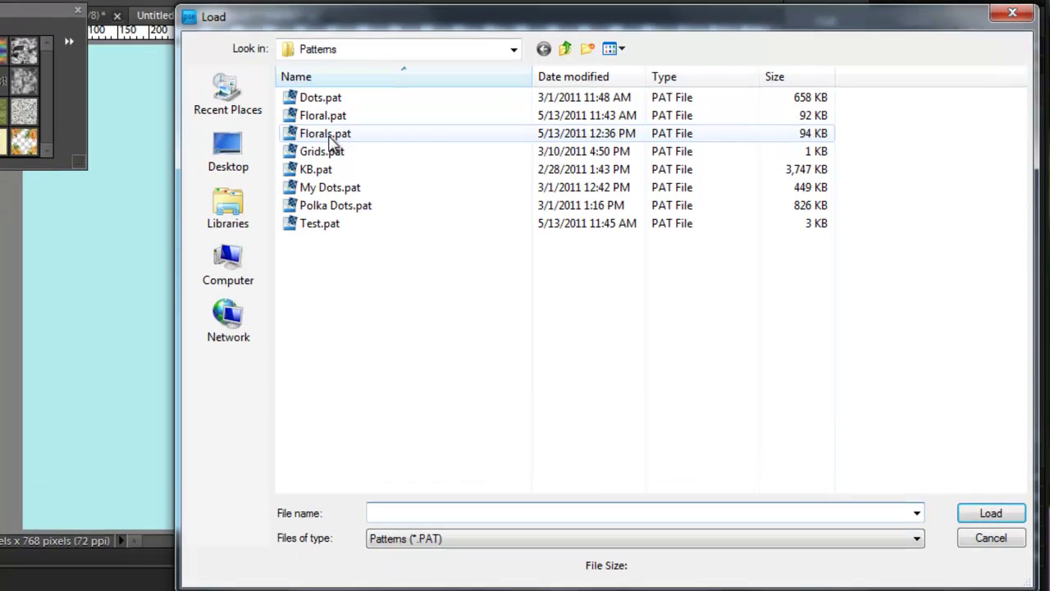
click(328, 195)
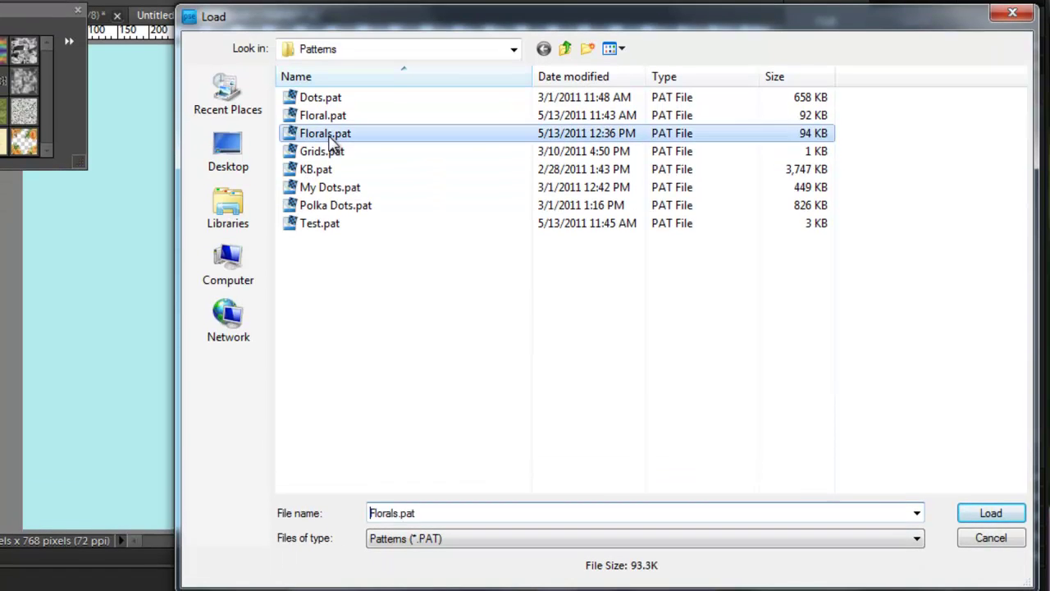
click(990, 513)
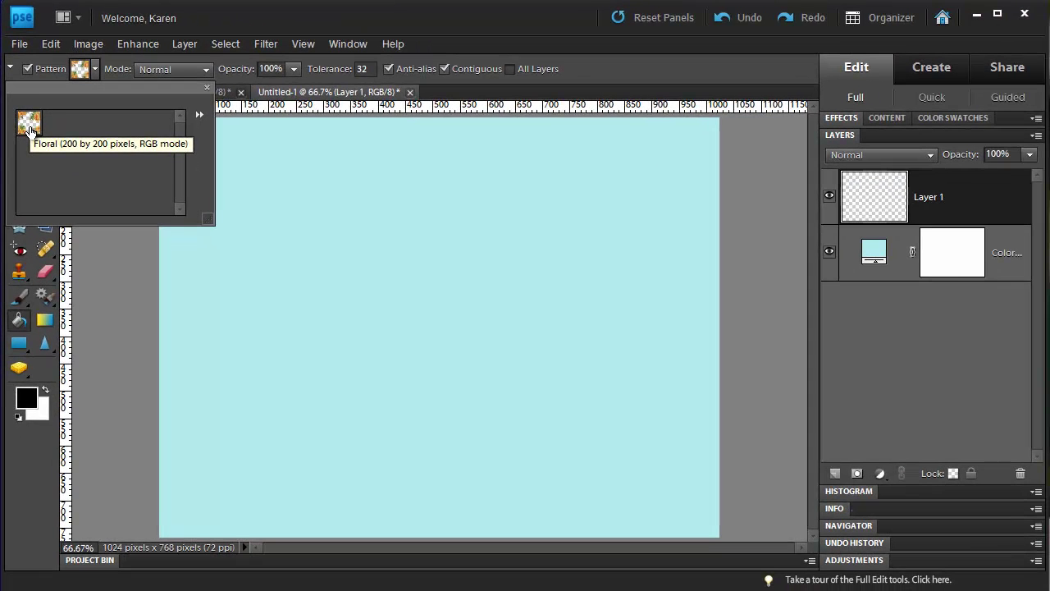
click(49, 209)
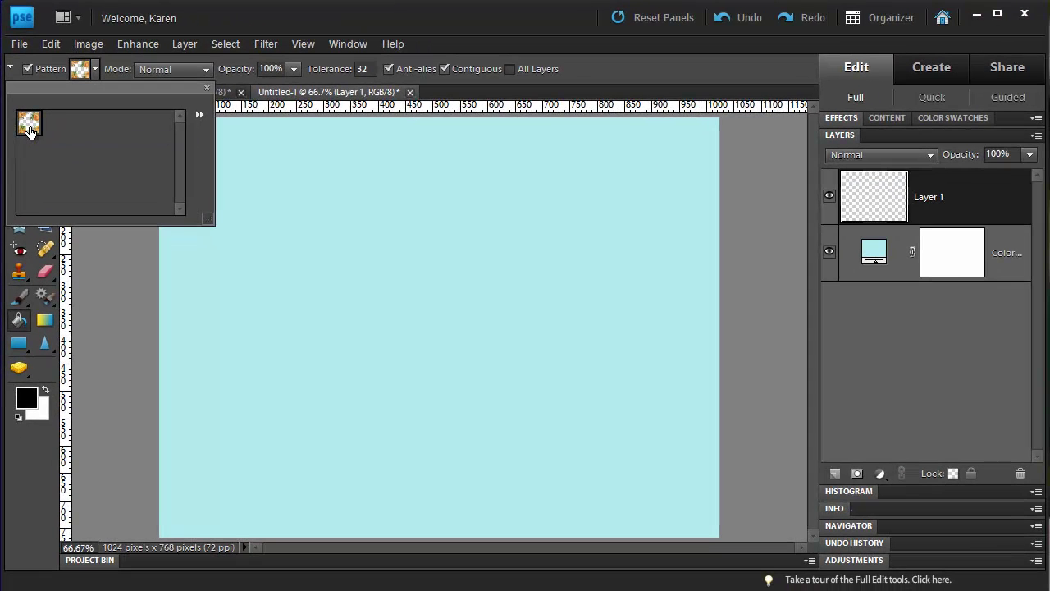
click(372, 249)
click(377, 253)
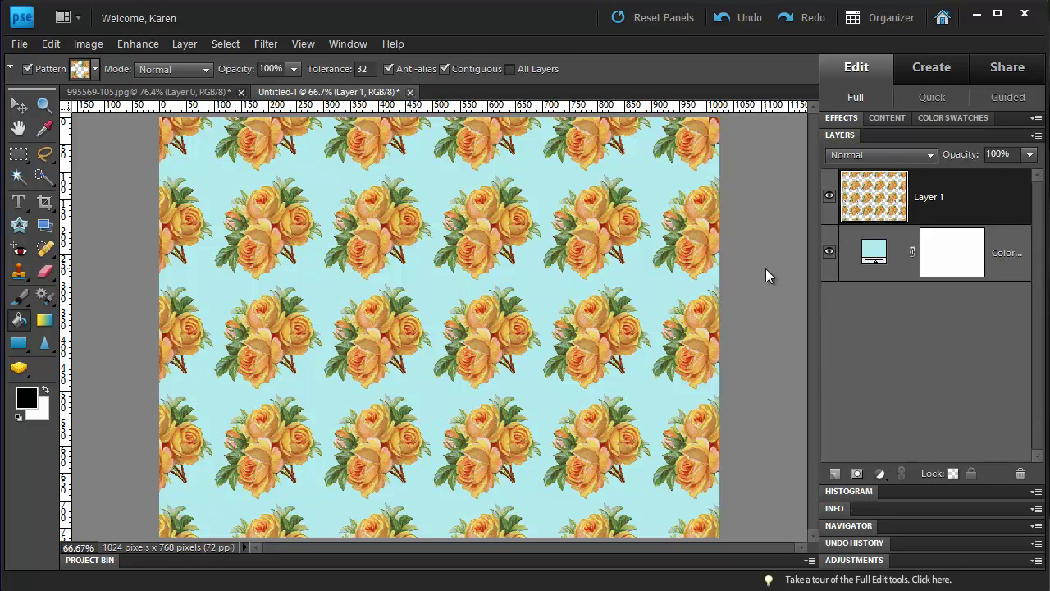
- Change the Color Fill layer's colour from cyan to pale yellow-green e5f0b1
click(876, 257)
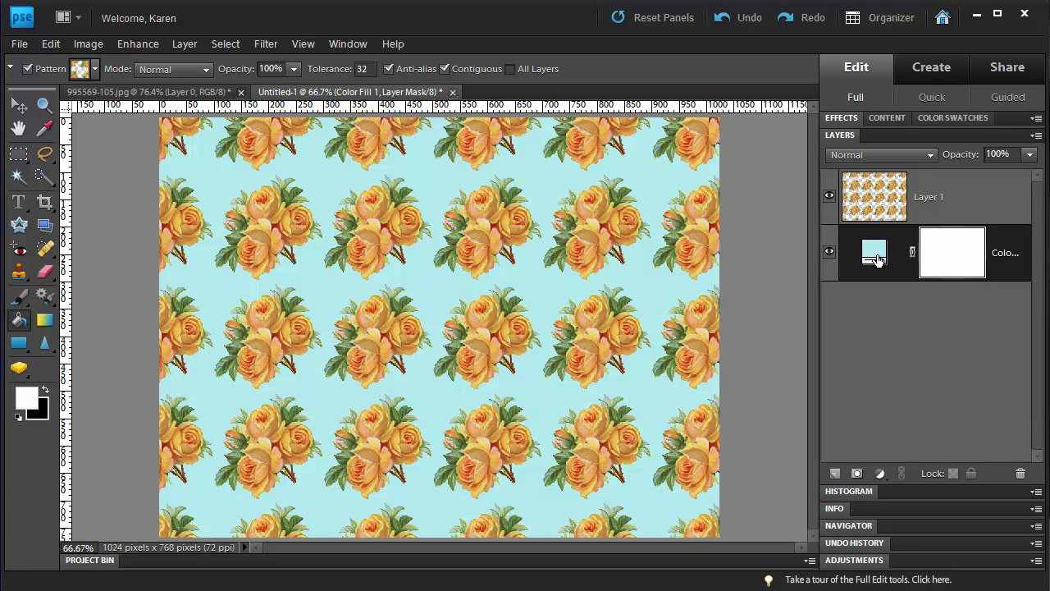
double_click(876, 258)
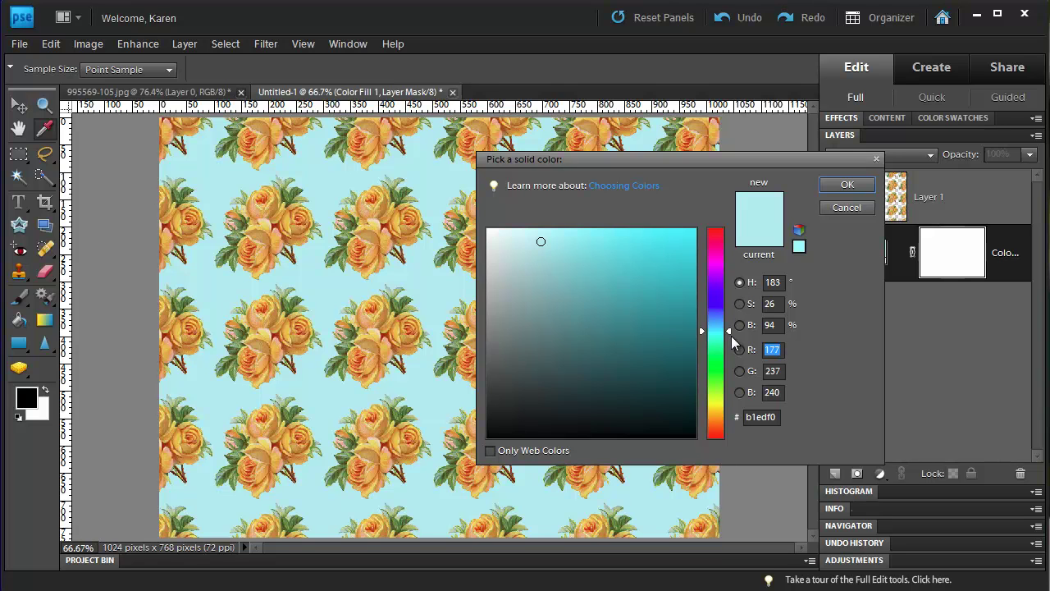
drag(730, 331, 730, 397)
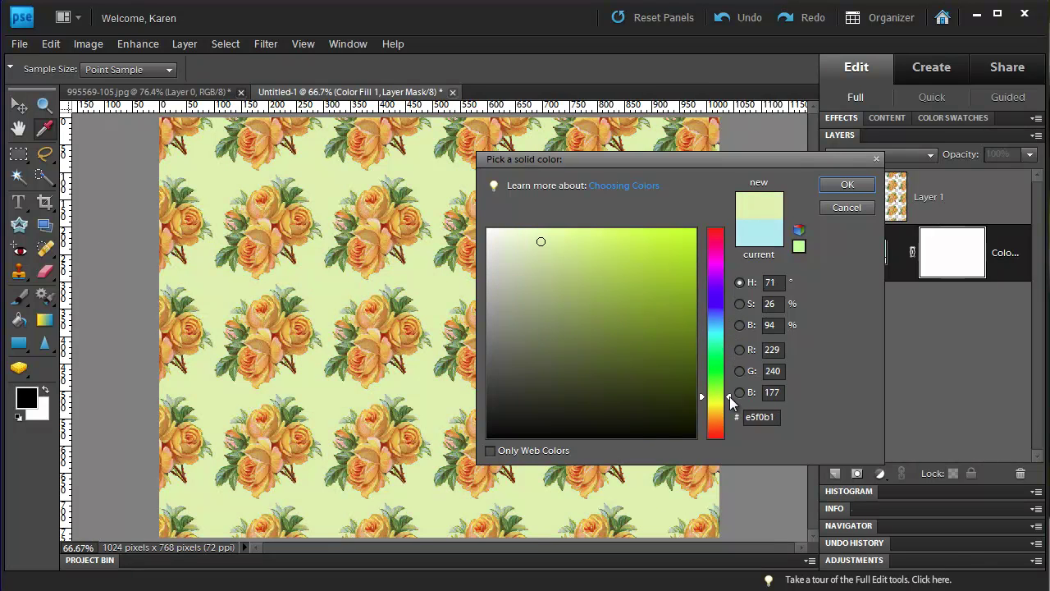
click(847, 186)
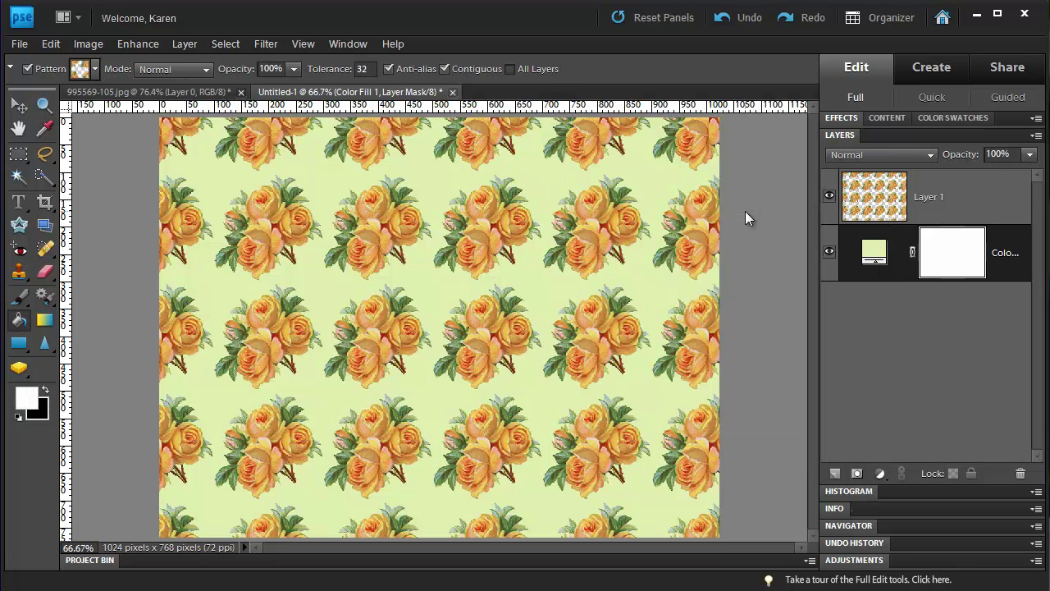